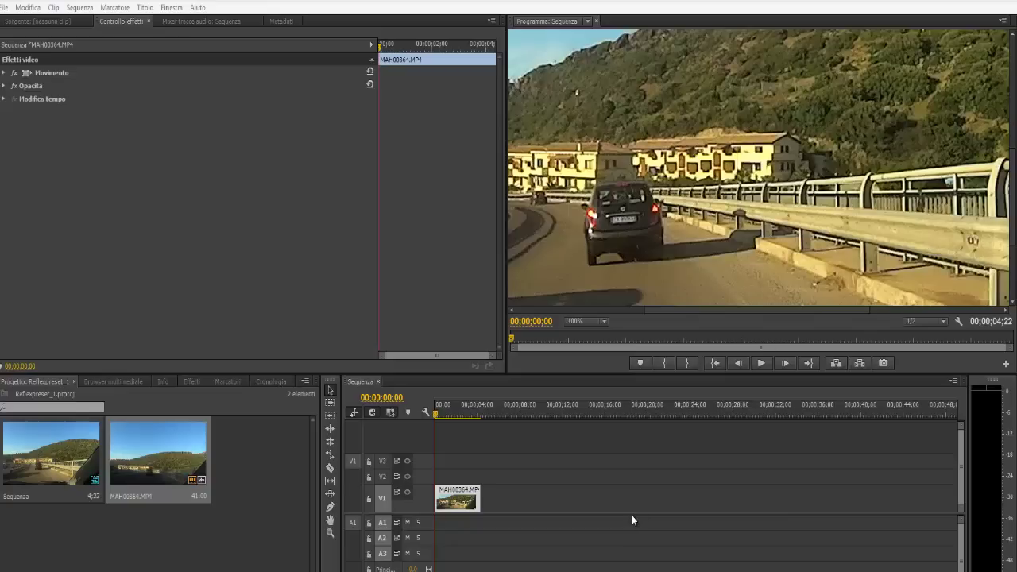
# - Find Sfocatura gaussiana by searching 'sfocatura' and apply it to the MAH00364.MP4 clip
pyautogui.click(193, 382)
pyautogui.write('sfocatura')
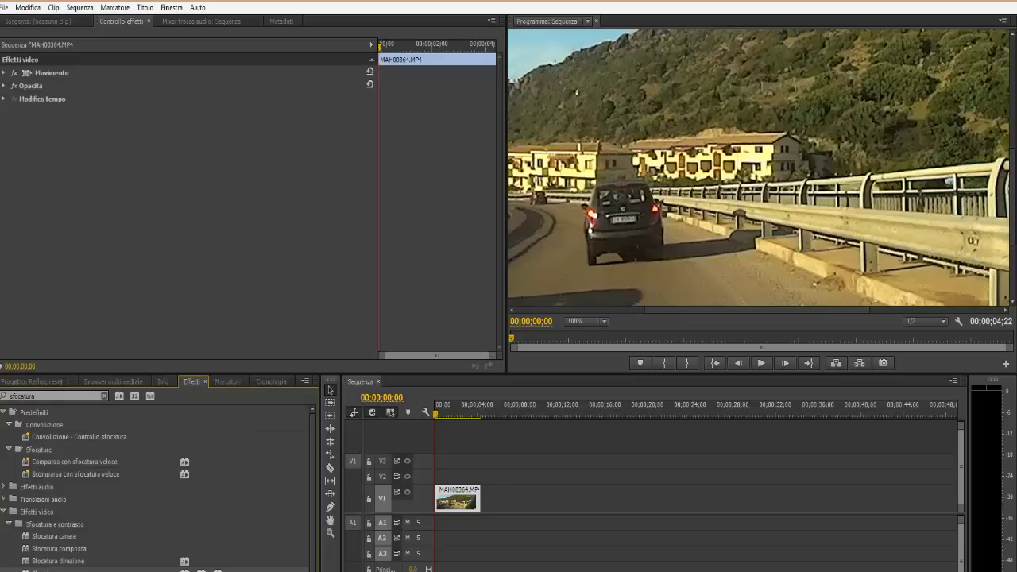
pyautogui.moveTo(147, 569); pyautogui.dragTo(456, 499)
pyautogui.click(433, 417)
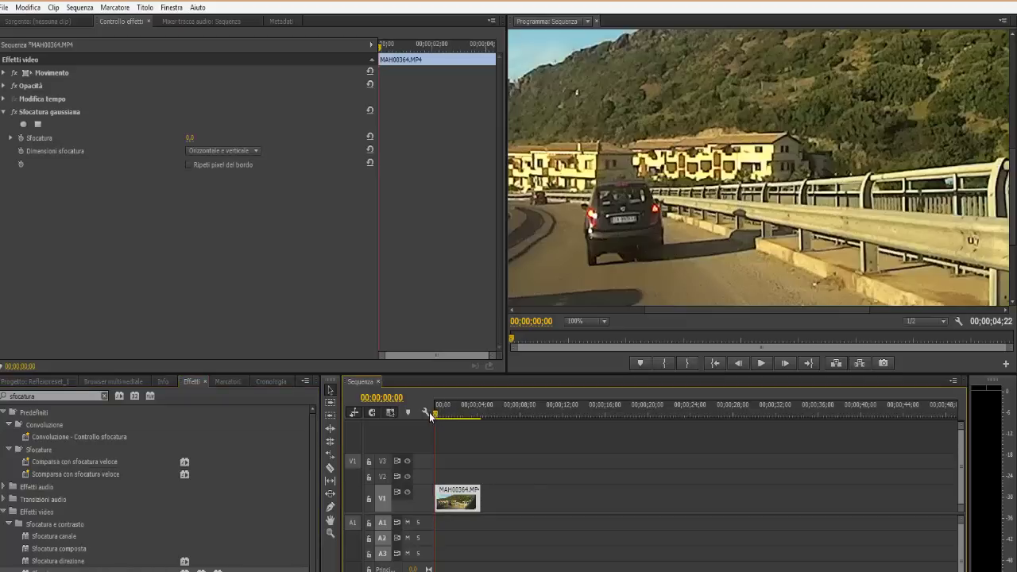
# - Add a four-point mask to the Gaussian blur and fit its corners around the rear licence plate
pyautogui.click(38, 125)
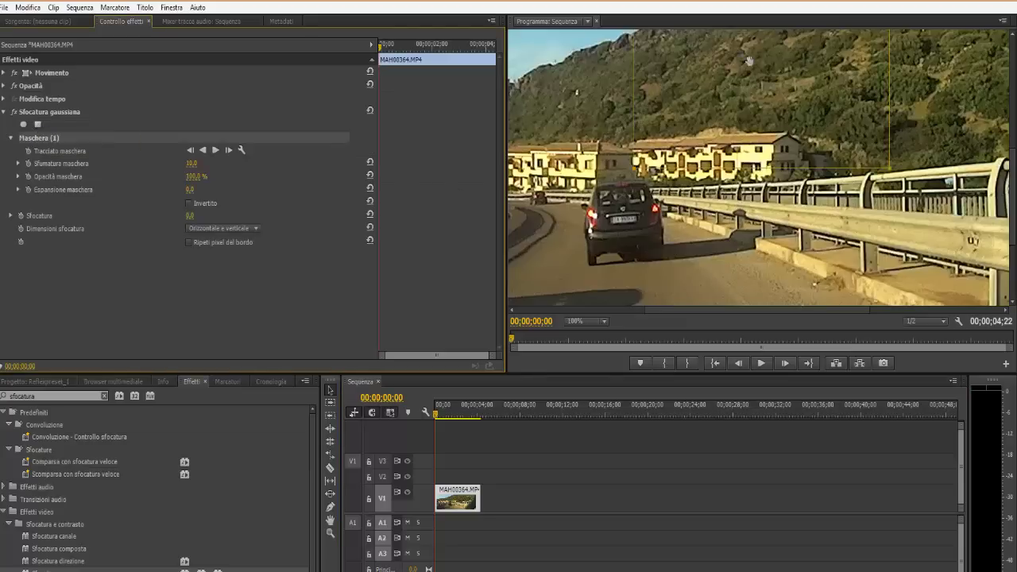
pyautogui.moveTo(775, 97)
pyautogui.mouseDown()
pyautogui.moveTo(757, 191)
pyautogui.moveTo(730, 182)
pyautogui.mouseUp()
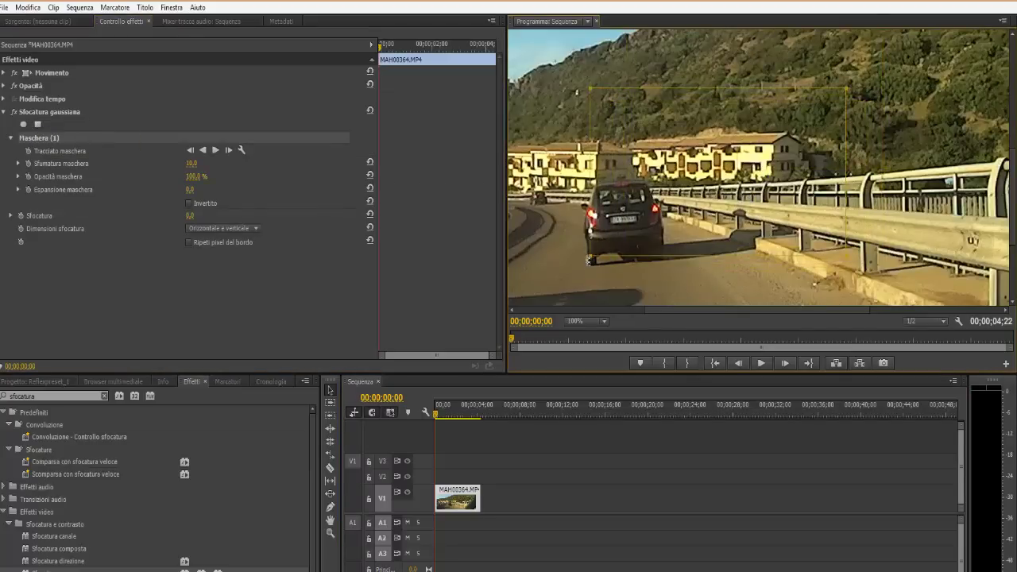
pyautogui.moveTo(591, 260); pyautogui.dragTo(612, 228)
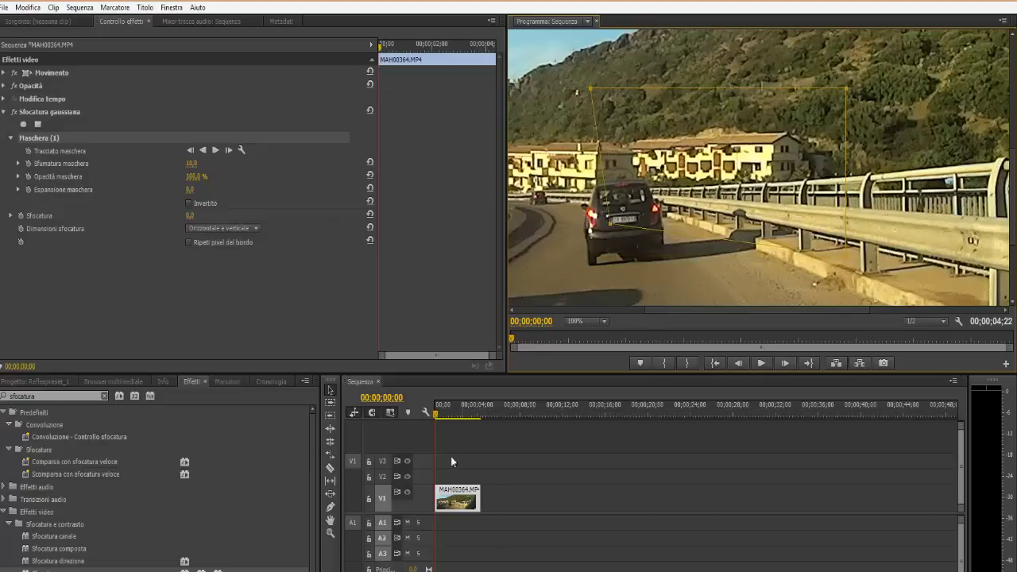
pyautogui.click(436, 415)
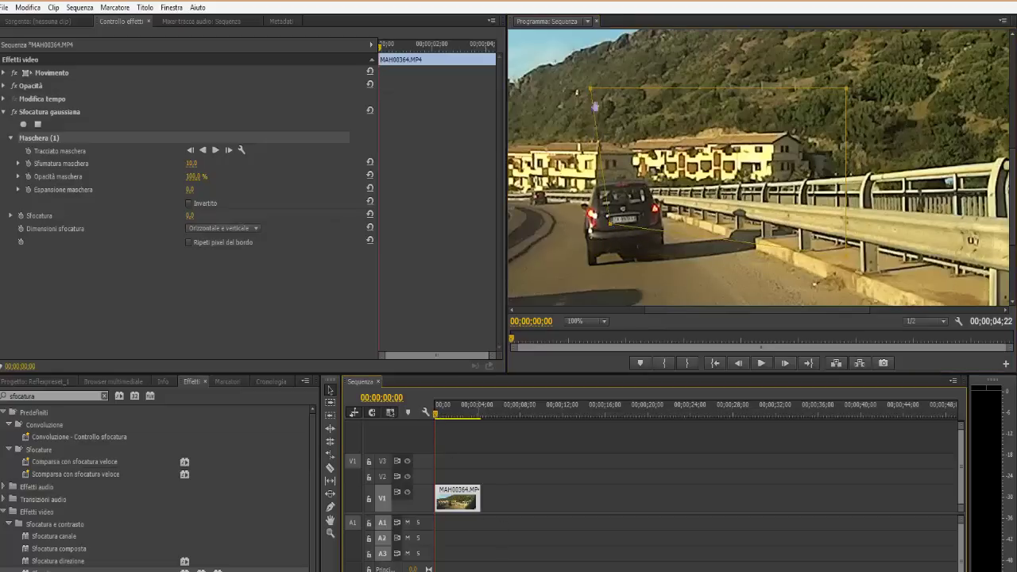
pyautogui.moveTo(591, 89); pyautogui.dragTo(614, 223)
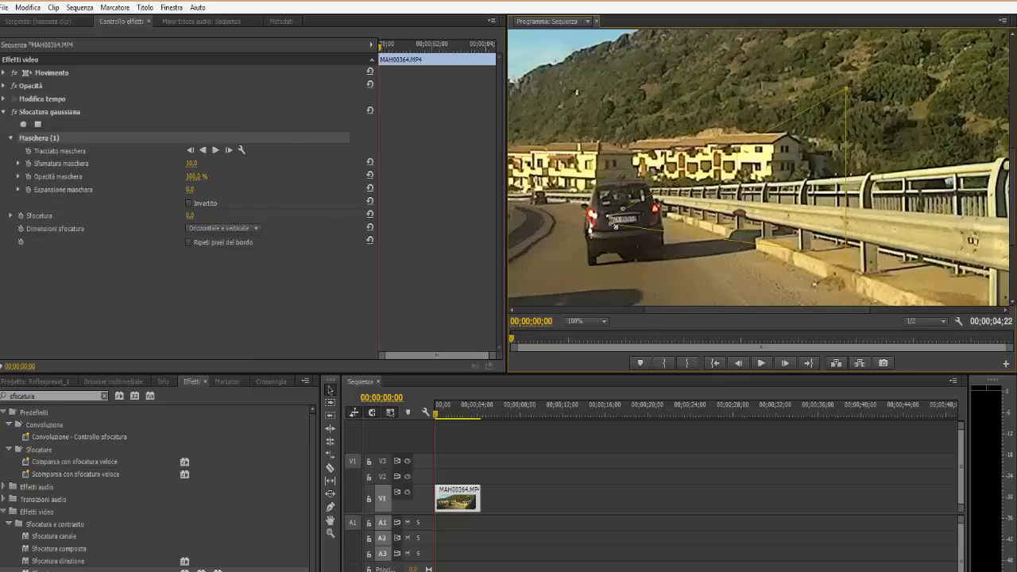
pyautogui.moveTo(849, 91); pyautogui.dragTo(659, 208)
pyautogui.moveTo(702, 244); pyautogui.dragTo(638, 225)
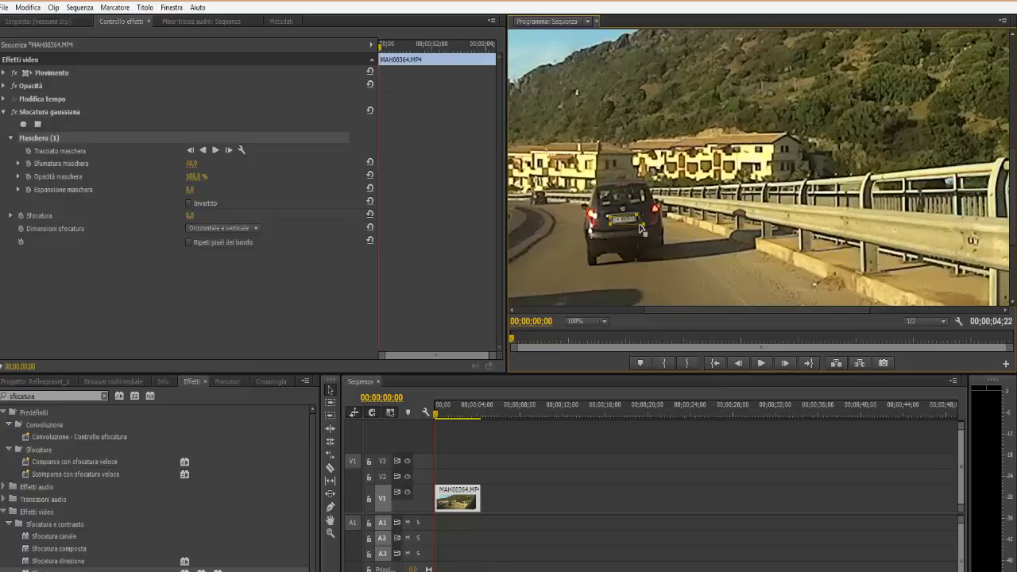
# - Zoom the Program monitor to 150%, pan to the car, and nudge the mask's right corner onto the plate
pyautogui.click(607, 323)
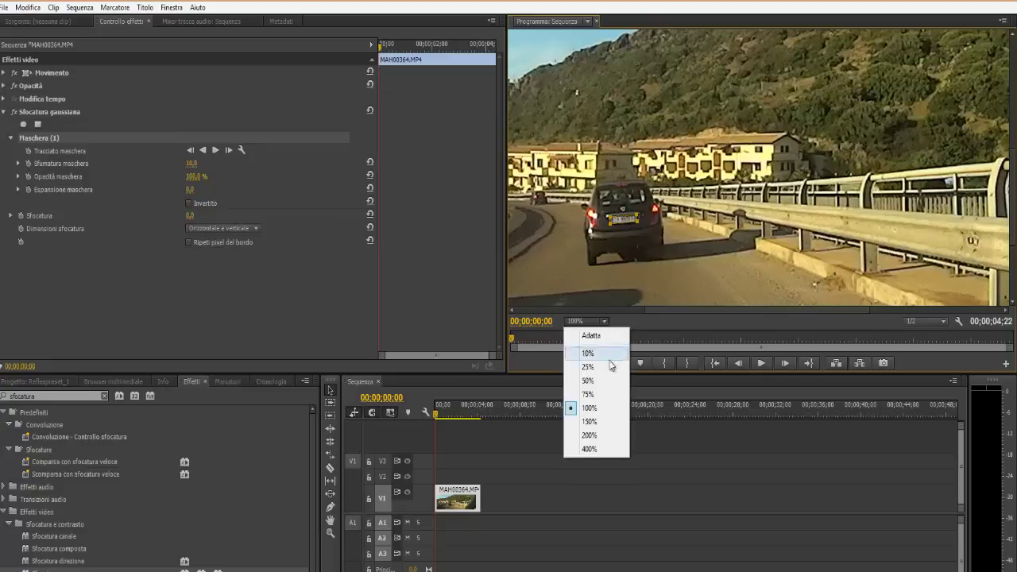
pyautogui.click(604, 429)
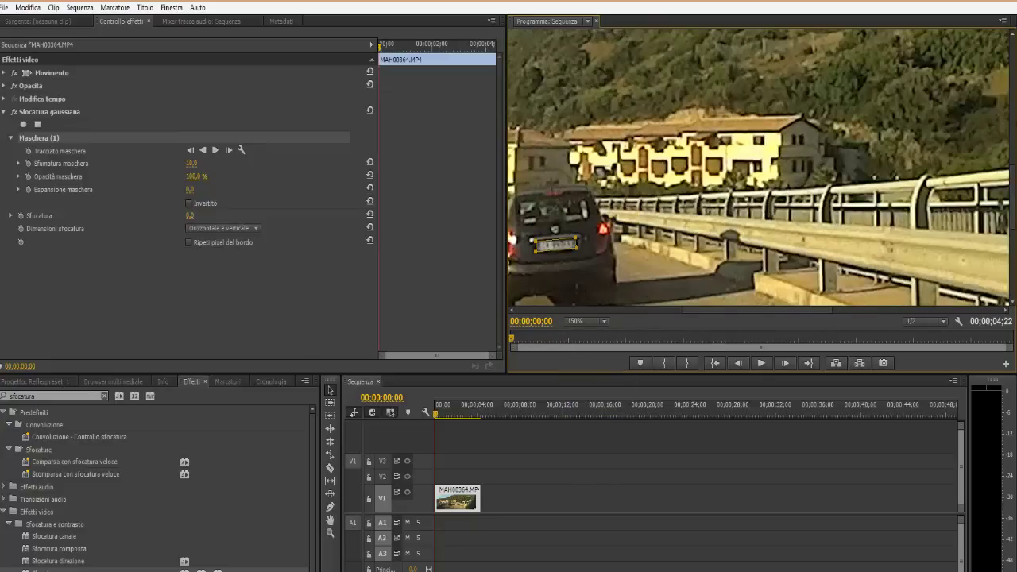
pyautogui.moveTo(1013, 125); pyautogui.dragTo(1013, 47)
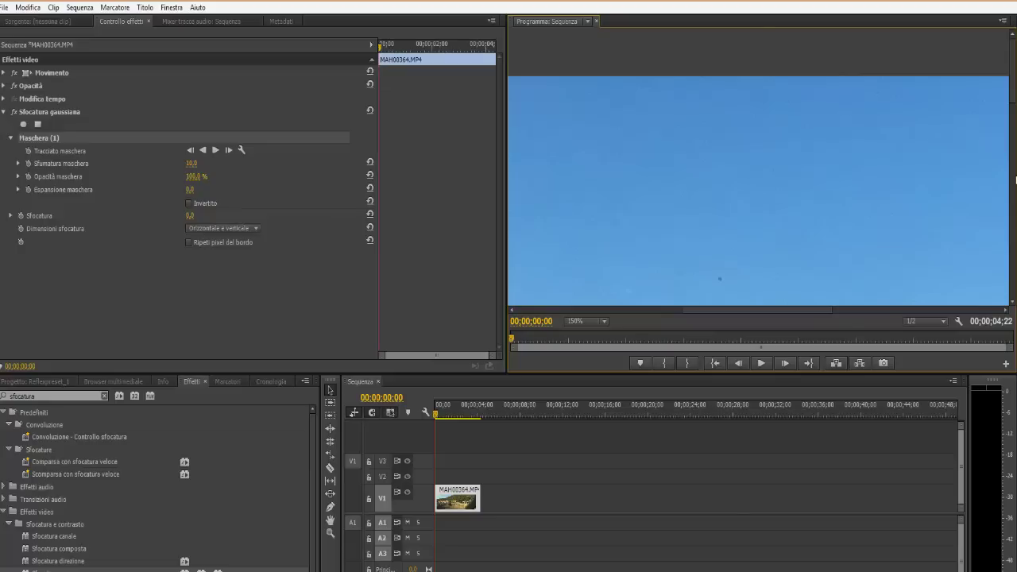
pyautogui.moveTo(1016, 179); pyautogui.dragTo(1011, 212)
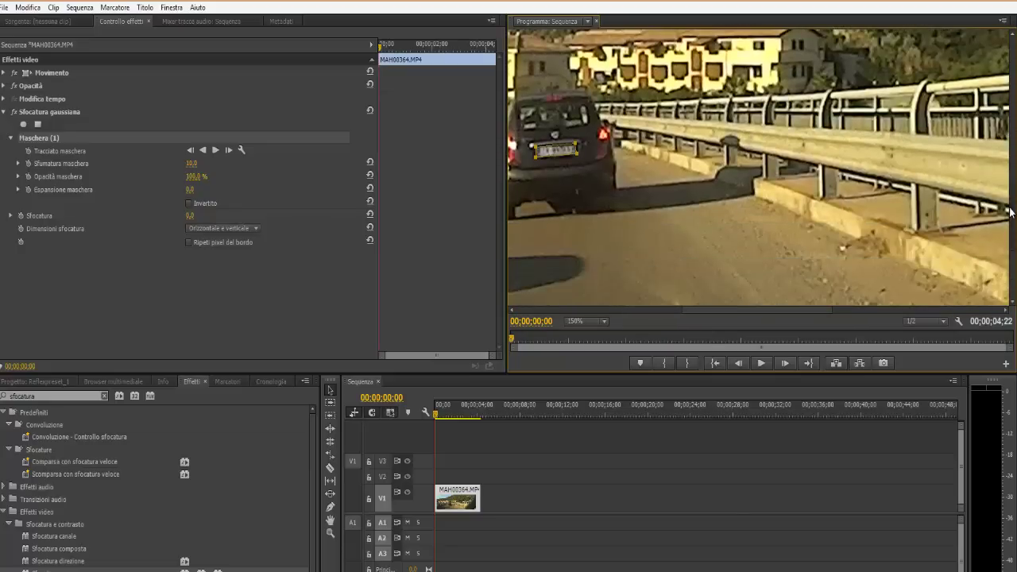
pyautogui.moveTo(697, 309); pyautogui.dragTo(680, 310)
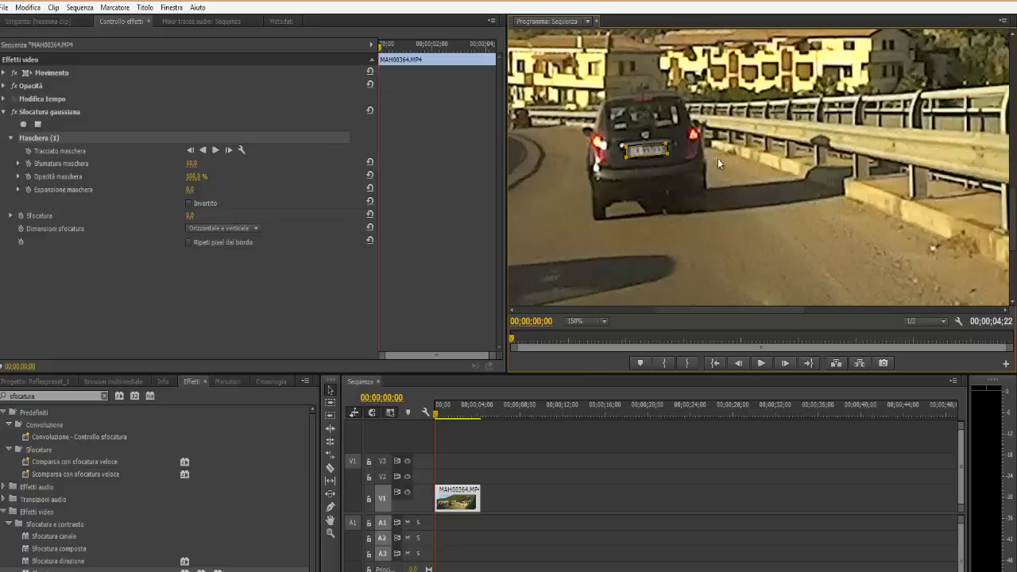
pyautogui.moveTo(1014, 262); pyautogui.dragTo(1014, 242)
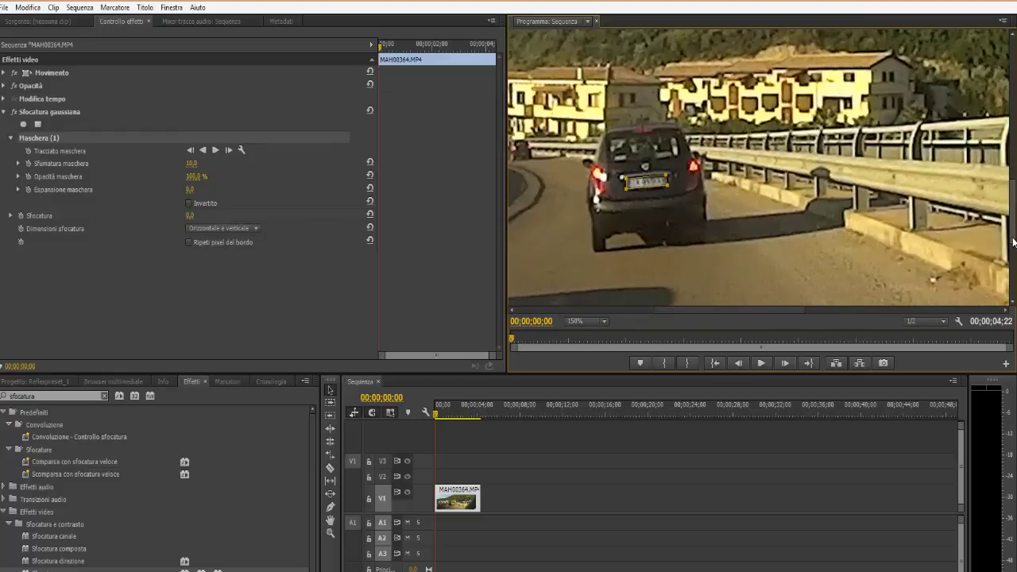
pyautogui.moveTo(772, 311); pyautogui.dragTo(753, 313)
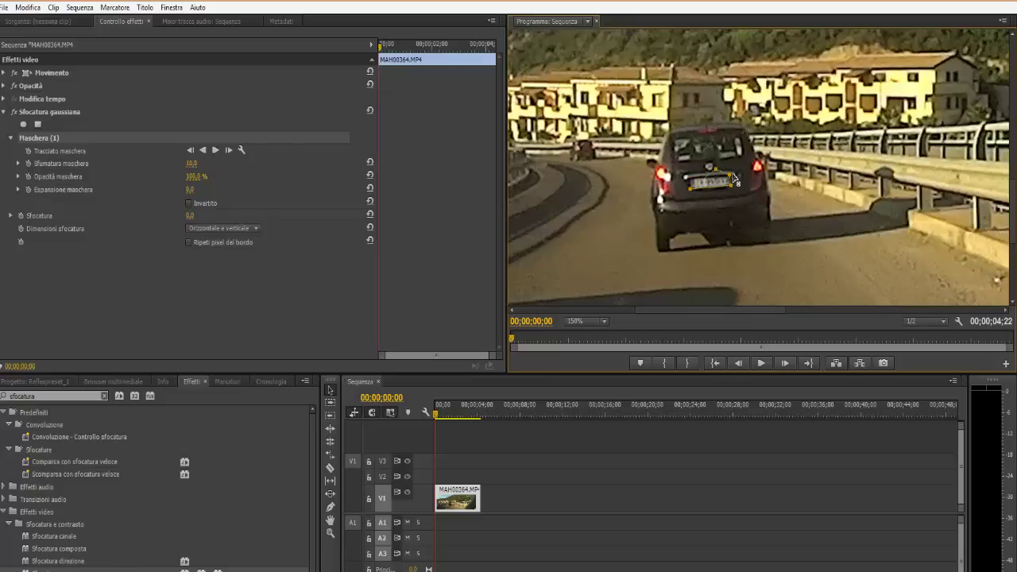
pyautogui.moveTo(735, 179); pyautogui.dragTo(731, 184)
# - Enable Tracciato maschera keyframing and realign the mask corner over the plate at 00:00:04:18
pyautogui.click(29, 153)
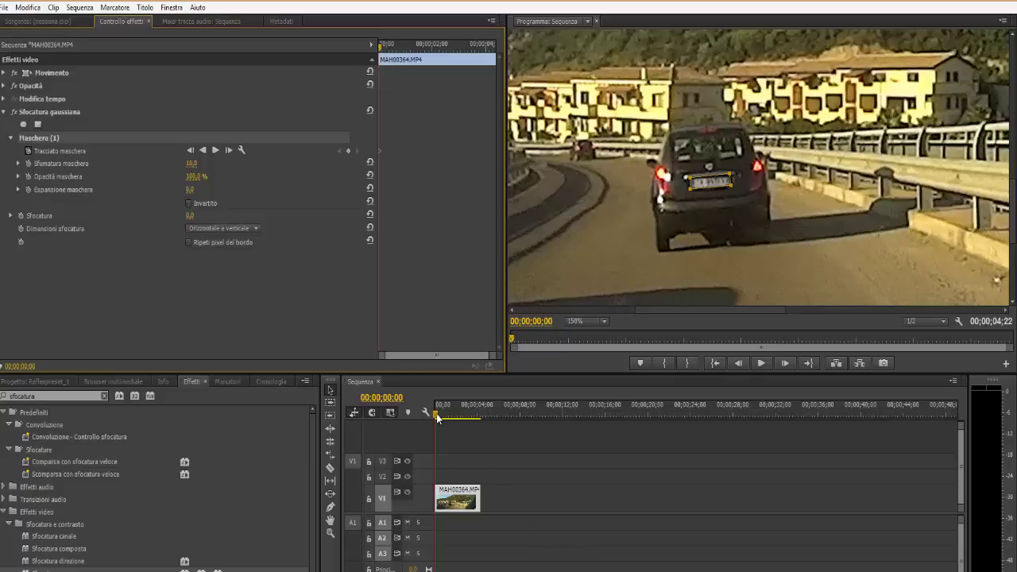
pyautogui.moveTo(436, 415); pyautogui.dragTo(482, 420)
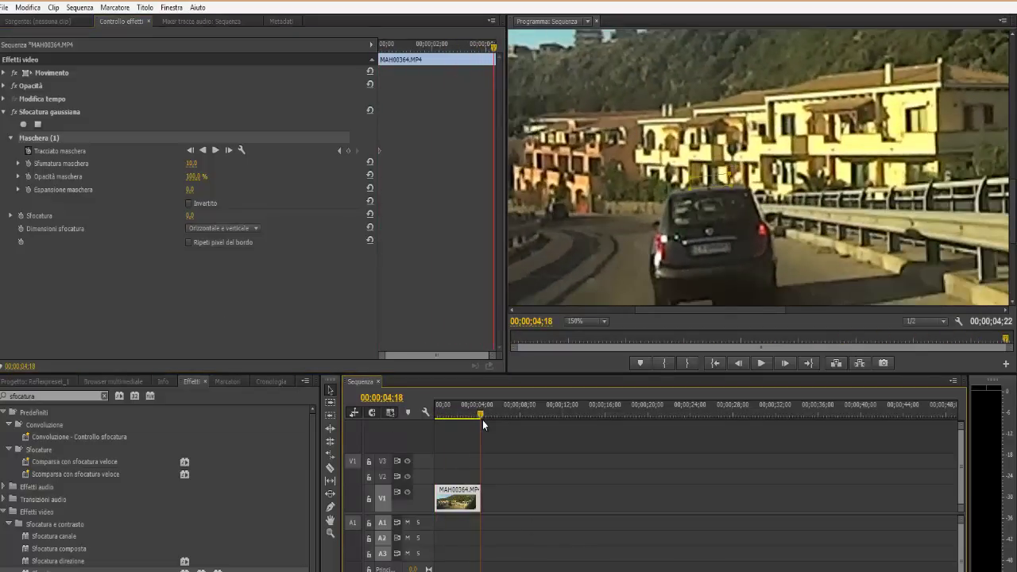
pyautogui.moveTo(712, 214)
pyautogui.mouseDown()
pyautogui.moveTo(718, 195)
pyautogui.moveTo(716, 249)
pyautogui.mouseUp()
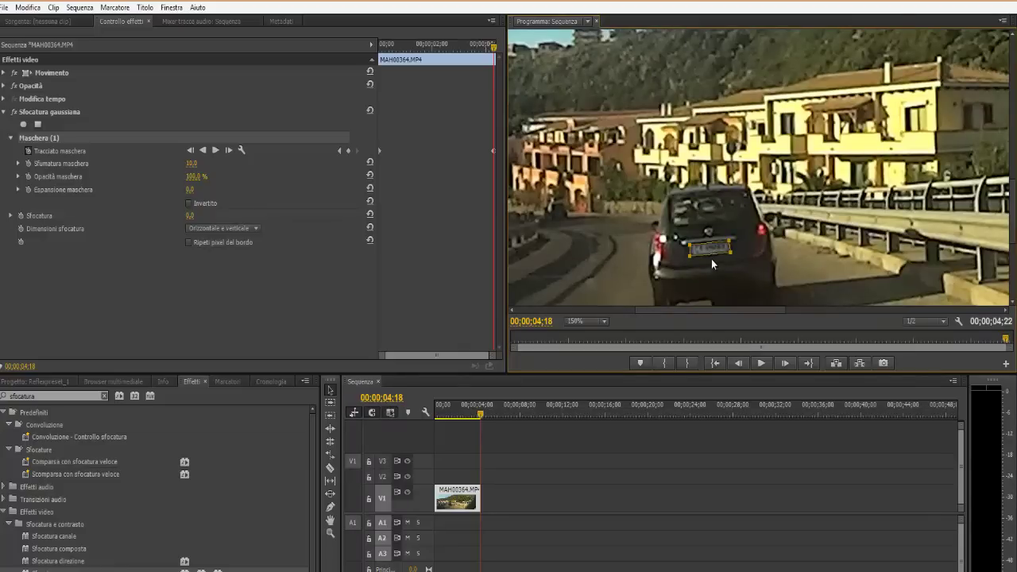
pyautogui.moveTo(730, 242)
pyautogui.mouseDown()
pyautogui.moveTo(739, 237)
pyautogui.moveTo(732, 244)
pyautogui.mouseUp()
pyautogui.moveTo(479, 412)
pyautogui.mouseDown()
pyautogui.moveTo(446, 421)
pyautogui.moveTo(475, 428)
pyautogui.moveTo(437, 428)
pyautogui.moveTo(465, 431)
pyautogui.mouseUp()
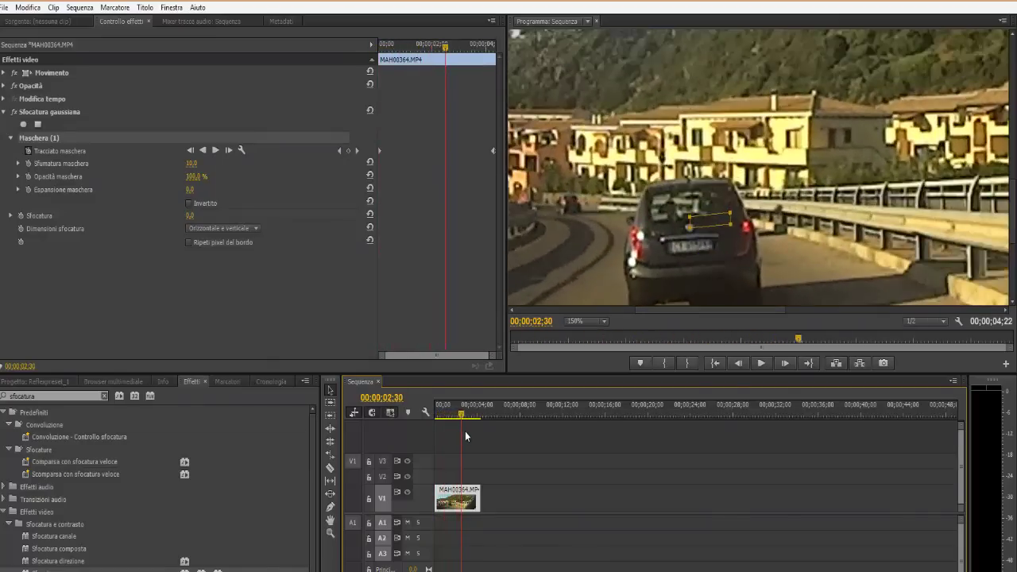
# - Move the mask onto the plate at the clip start and again around 00;00;01;48
pyautogui.moveTo(465, 431)
pyautogui.mouseDown()
pyautogui.moveTo(428, 426)
pyautogui.moveTo(460, 429)
pyautogui.mouseUp()
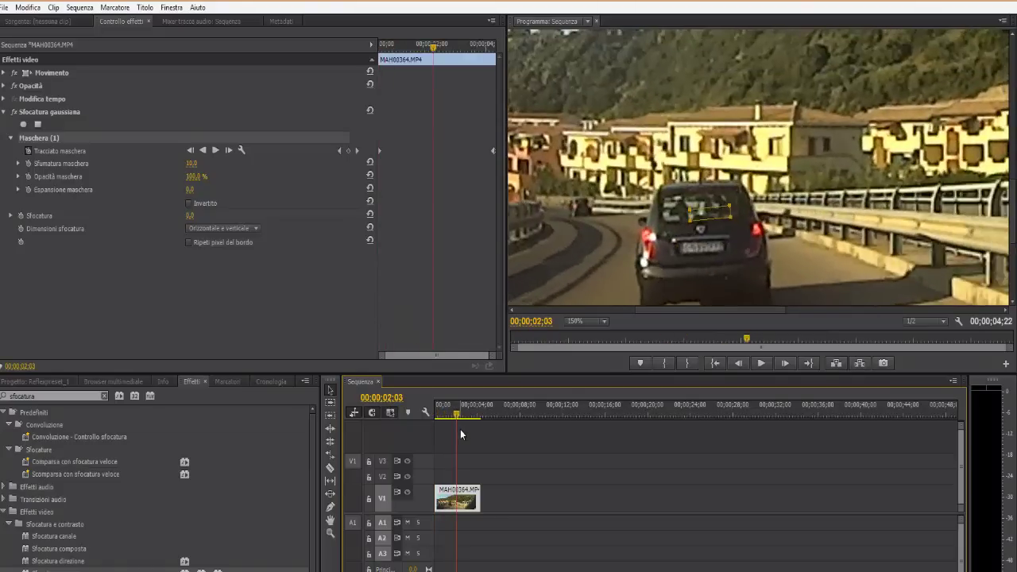
pyautogui.moveTo(713, 213)
pyautogui.mouseDown()
pyautogui.moveTo(704, 248)
pyautogui.moveTo(727, 250)
pyautogui.mouseUp()
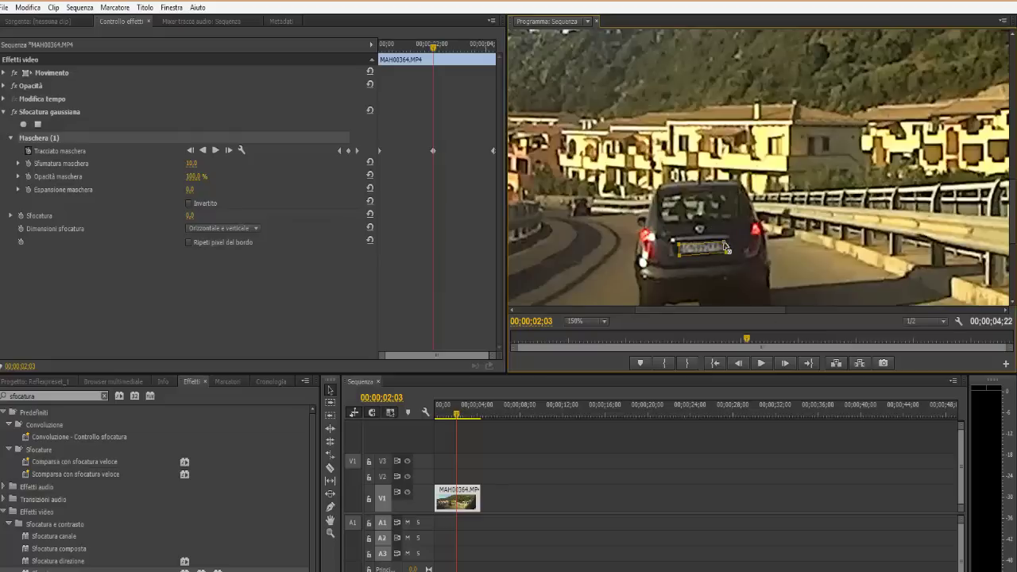
pyautogui.click(453, 414)
pyautogui.hotkey('shift', 'Left')
pyautogui.hotkey('shift', 'Left')
pyautogui.hotkey('shift', 'Left')
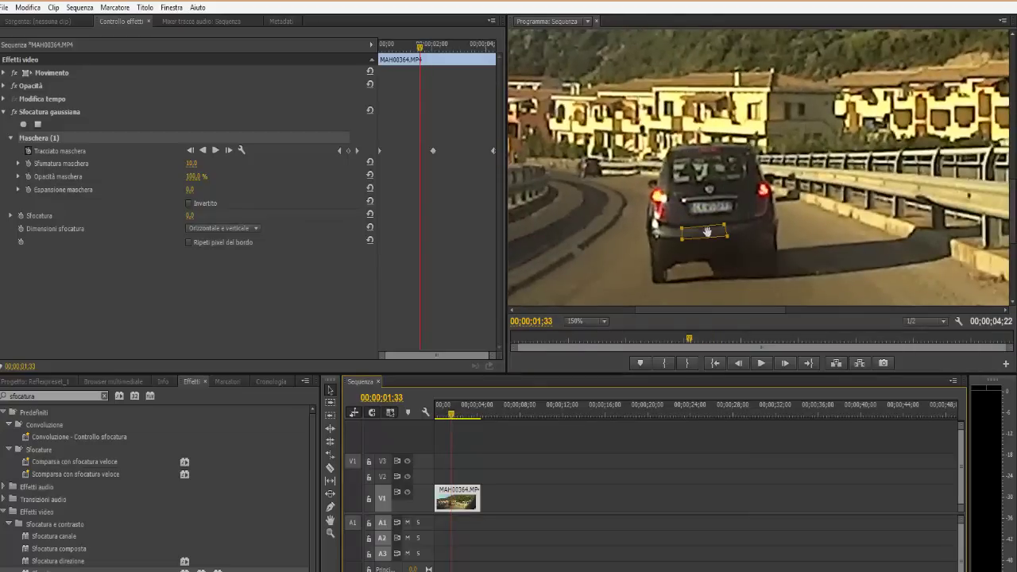
pyautogui.moveTo(717, 205); pyautogui.dragTo(720, 206)
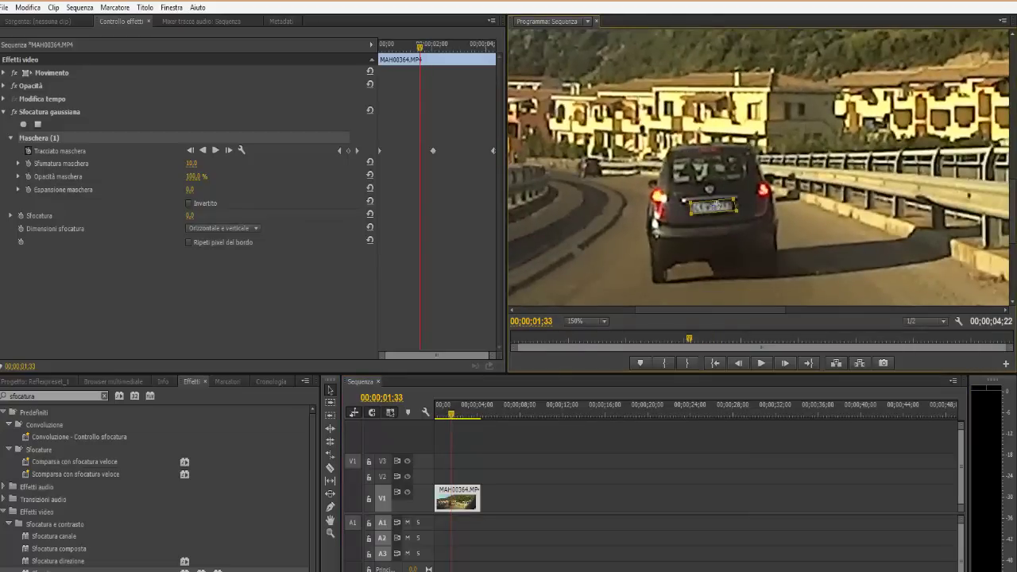
# - Realign the mask over the plate at the early frames around 00;00;00;24 and 00;00;00;36
pyautogui.moveTo(450, 419); pyautogui.dragTo(443, 414)
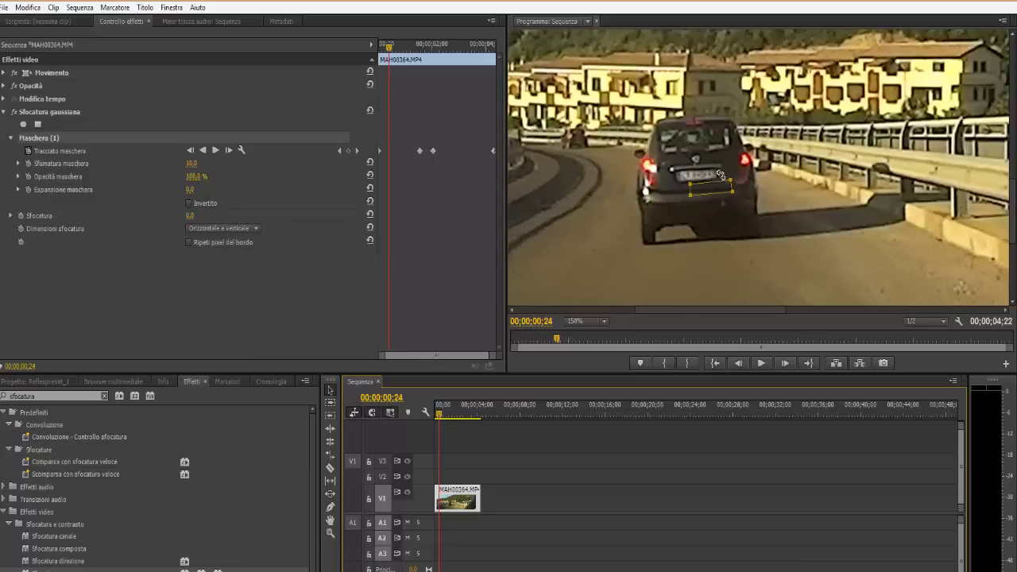
pyautogui.moveTo(709, 175); pyautogui.dragTo(711, 176)
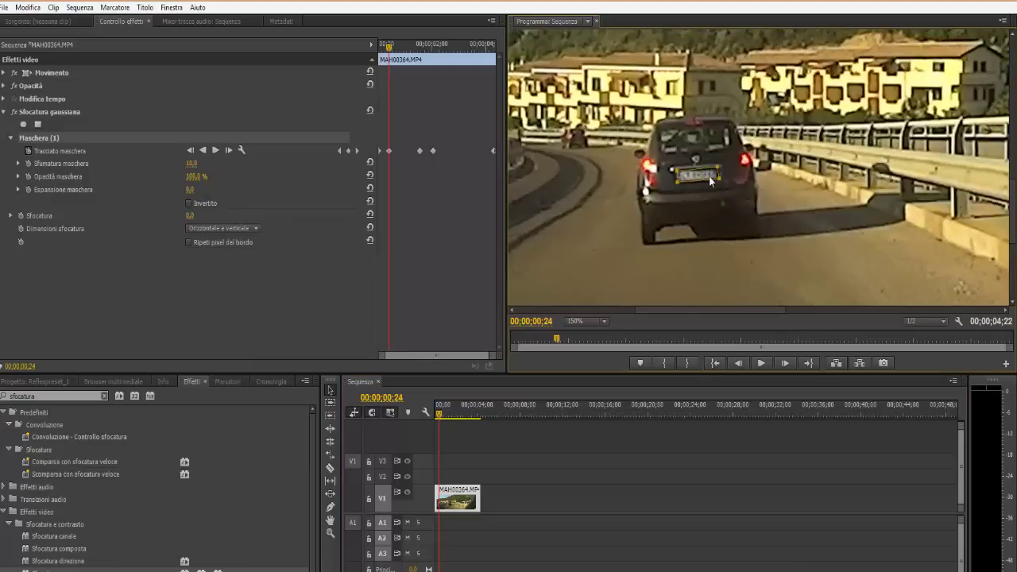
pyautogui.click(440, 416)
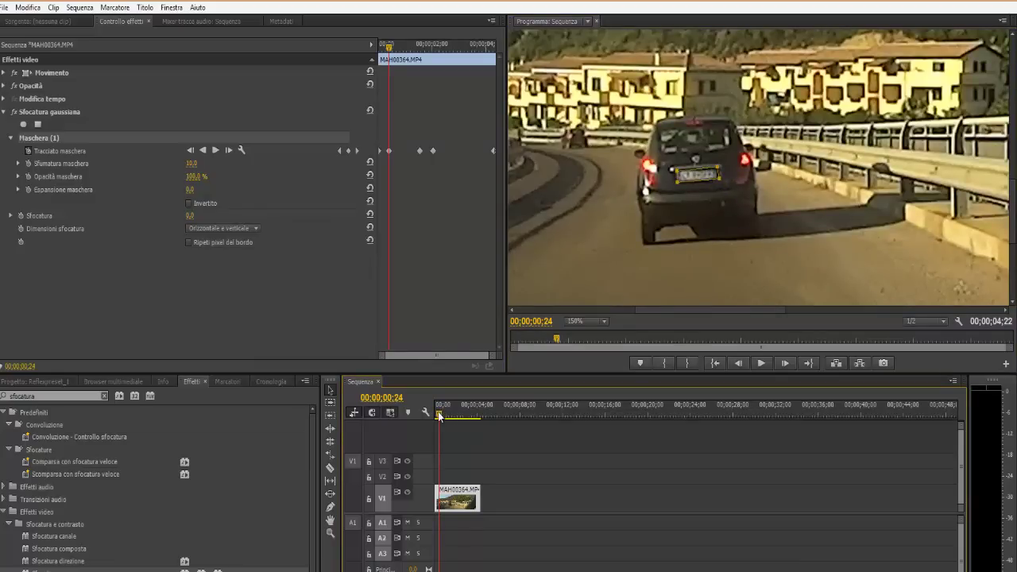
pyautogui.moveTo(439, 416); pyautogui.dragTo(441, 415)
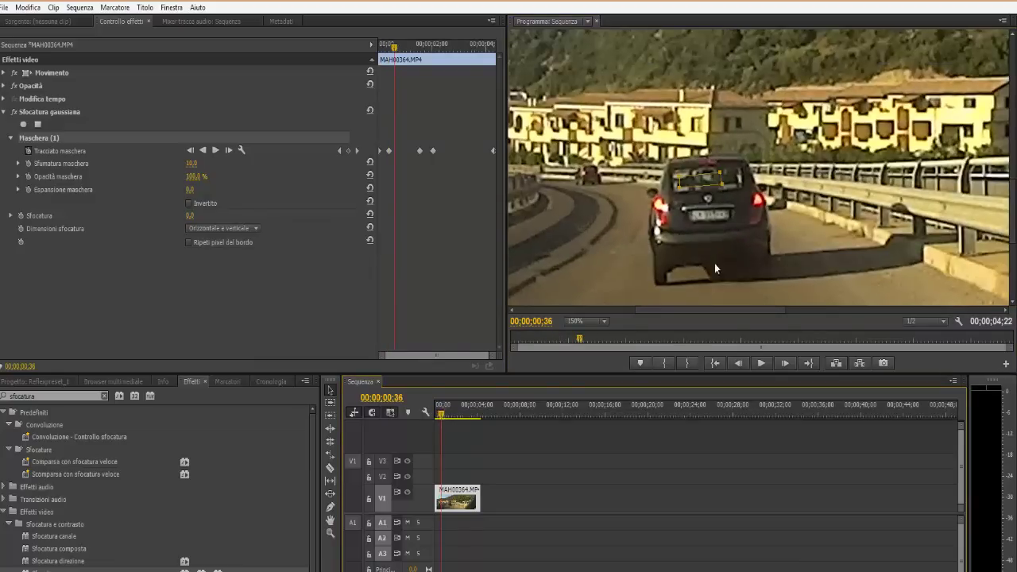
pyautogui.moveTo(708, 185); pyautogui.dragTo(709, 214)
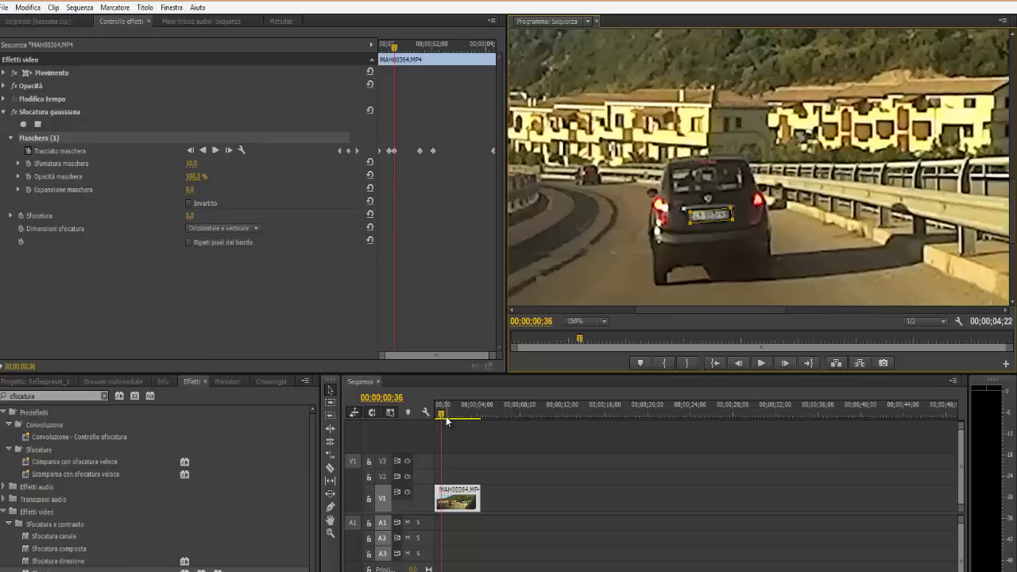
# - Step forward through the early frames, keeping the mask aligned over the plate
pyautogui.press('space')
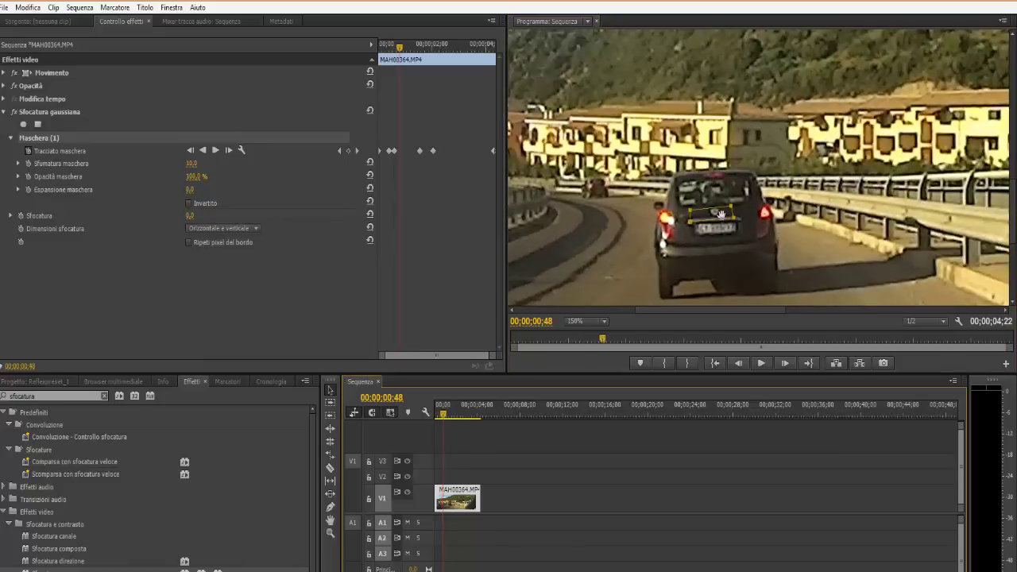
pyautogui.moveTo(721, 213); pyautogui.dragTo(727, 226)
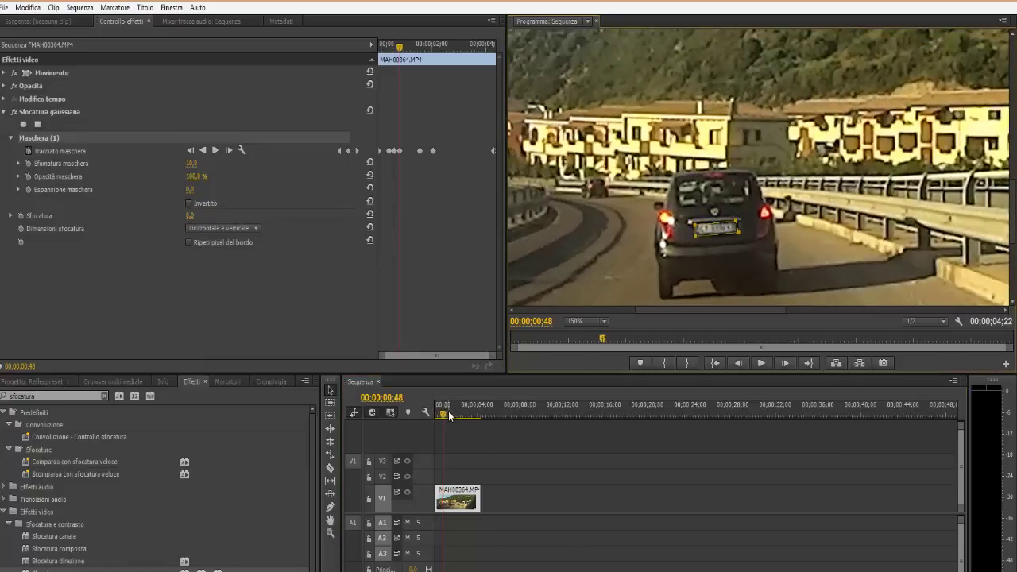
pyautogui.moveTo(445, 422); pyautogui.dragTo(446, 421)
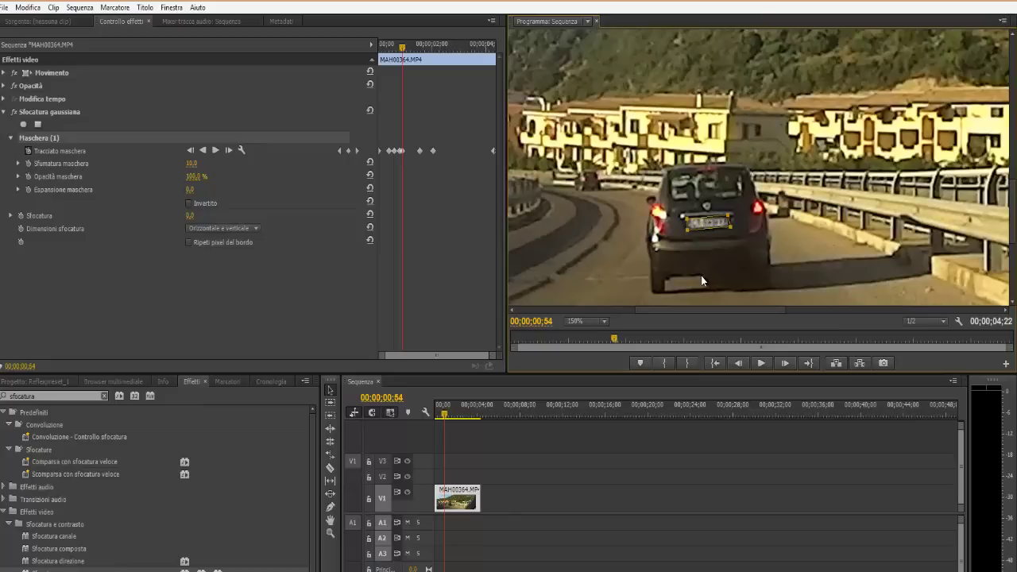
pyautogui.press('Right')
pyautogui.press('Right')
pyautogui.press('Right')
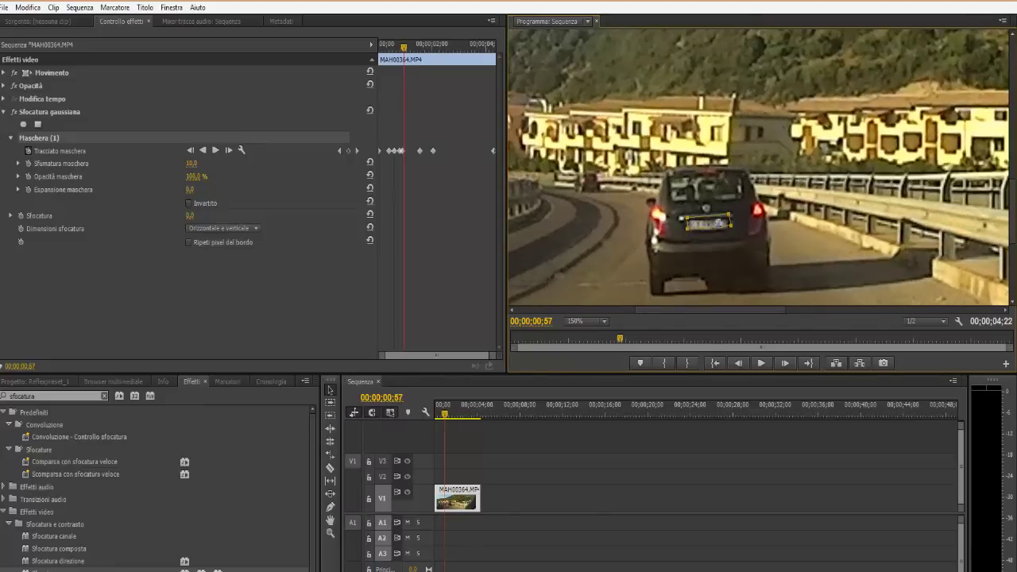
pyautogui.press('Right')
pyautogui.press('Right')
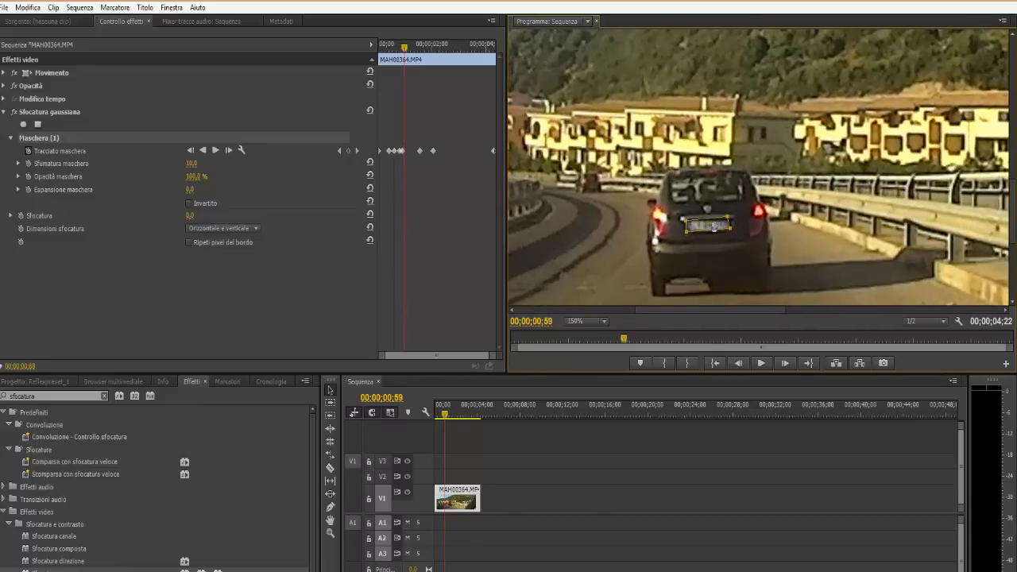
pyautogui.press('Right')
pyautogui.press('Right')
pyautogui.press('Right')
pyautogui.press('Right')
pyautogui.press('Right')
pyautogui.press('Right')
pyautogui.press('Right')
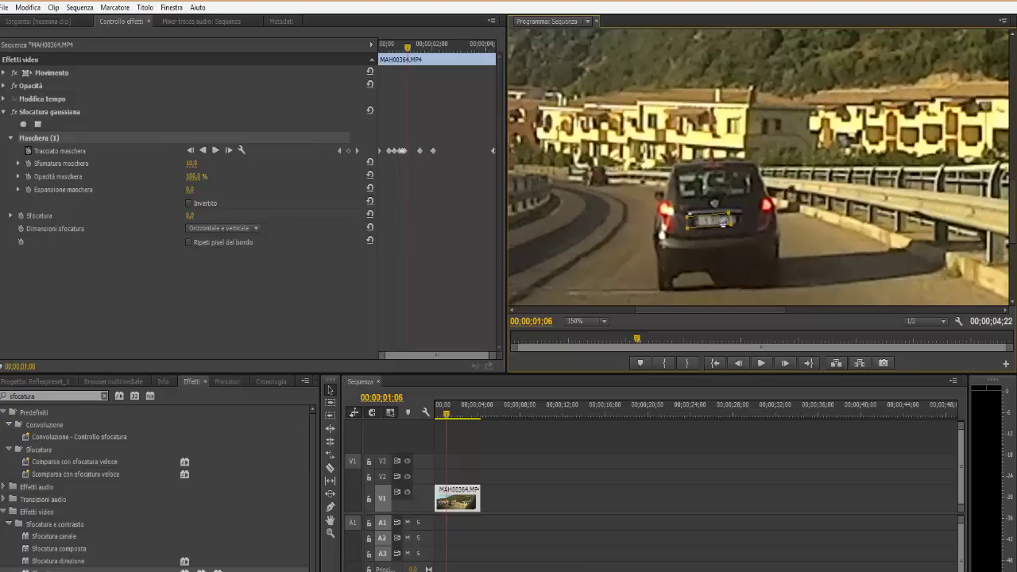
pyautogui.press('Right')
pyautogui.press('Right')
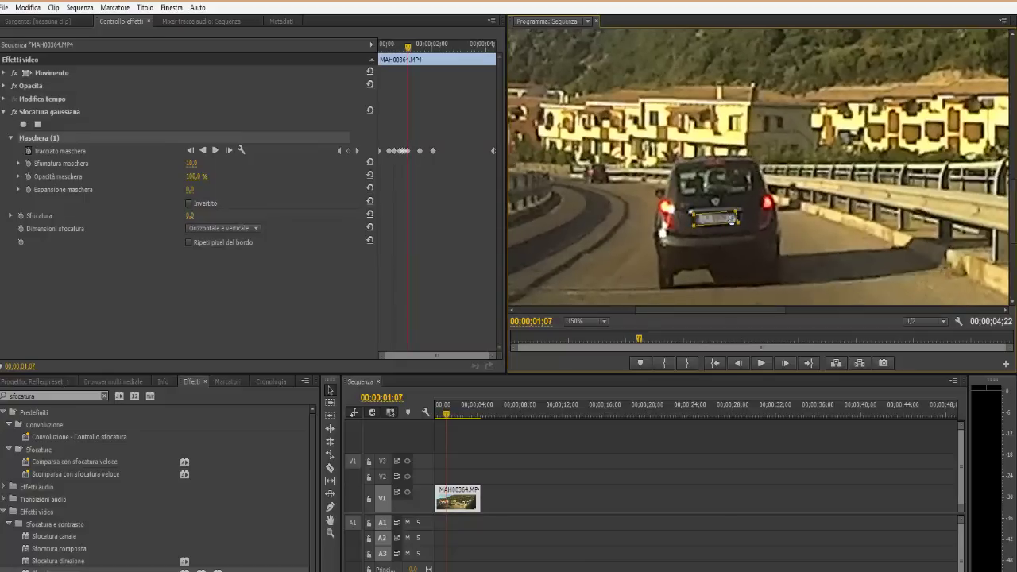
pyautogui.press('Right')
pyautogui.press('Right')
pyautogui.moveTo(719, 212); pyautogui.dragTo(723, 208)
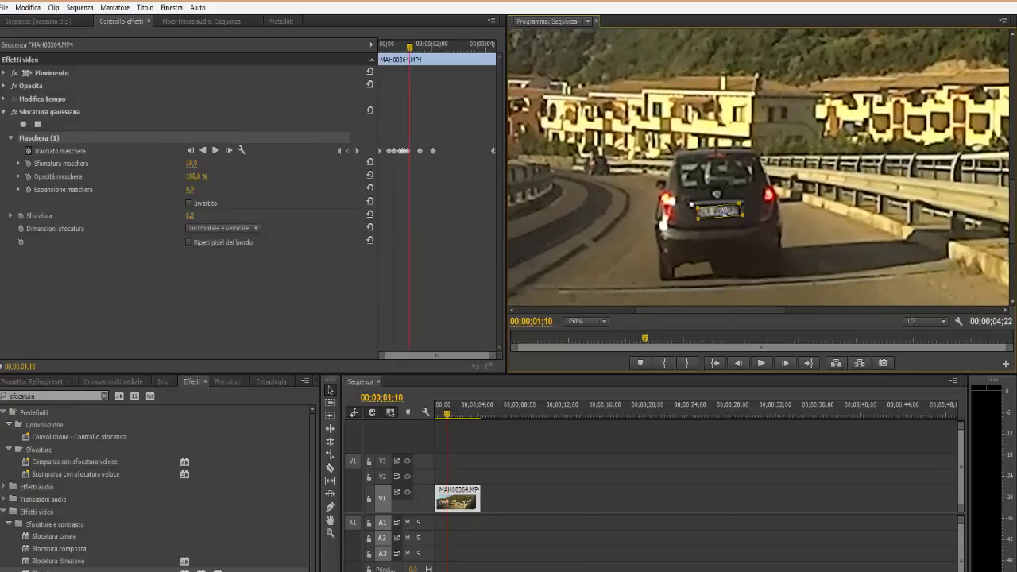
# - Advance to around 00;00;01;20 and beyond, nudging the mask back up onto the plate
pyautogui.press('Right')
pyautogui.press('Right')
pyautogui.press('Right')
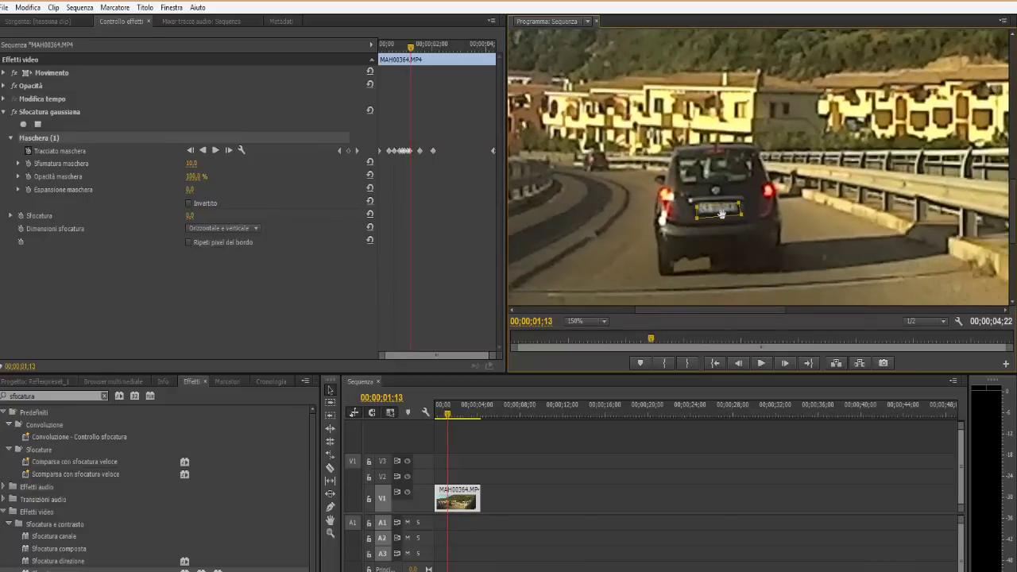
pyautogui.press('Right')
pyautogui.press('Right')
pyautogui.press('Right')
pyautogui.press('Right')
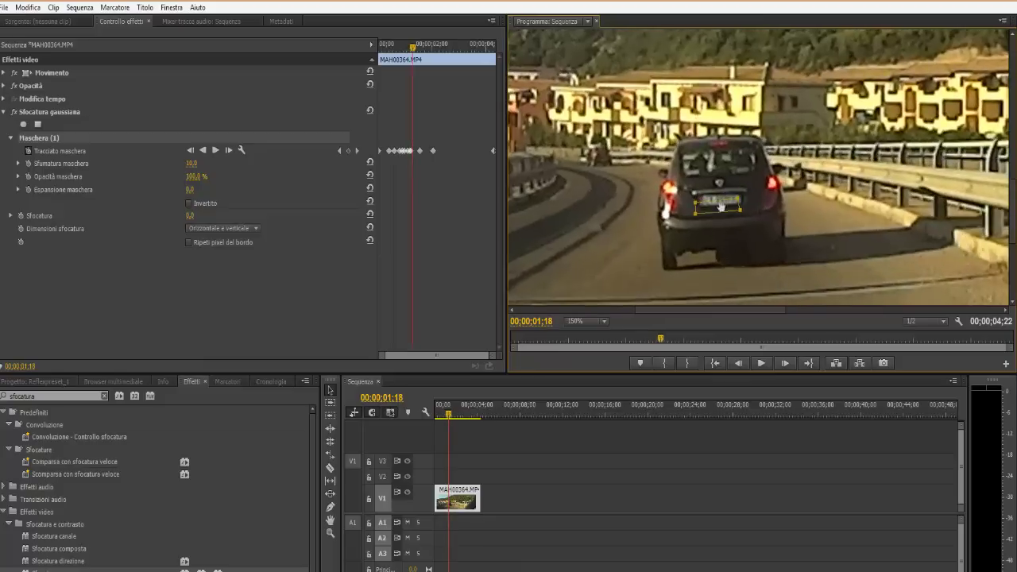
pyautogui.press('Right')
pyautogui.press('Right')
pyautogui.press('Right')
pyautogui.moveTo(717, 203); pyautogui.dragTo(723, 193)
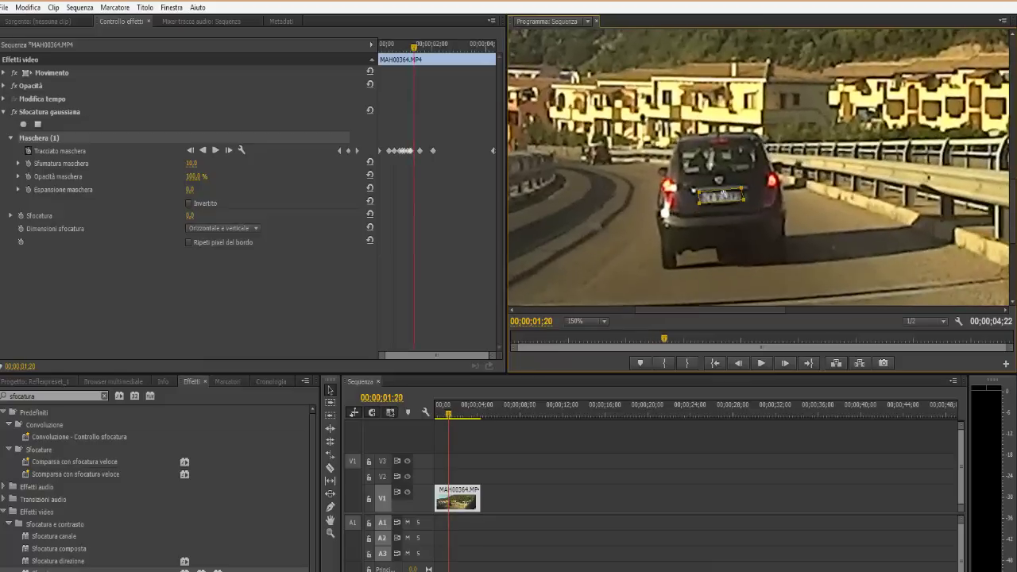
pyautogui.press('Right')
pyautogui.press('Right')
pyautogui.press('Right')
pyautogui.press('Right')
pyautogui.press('Right')
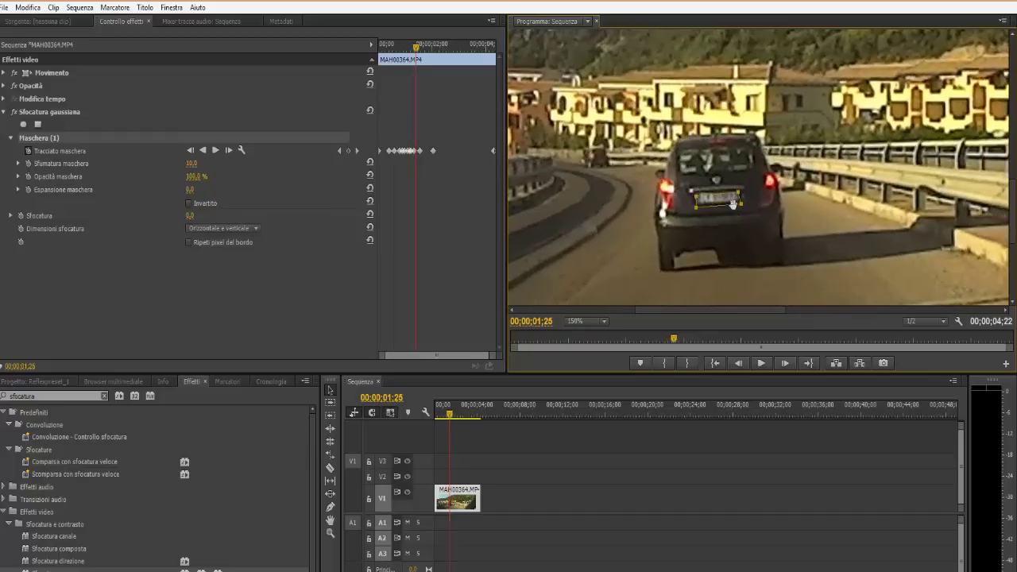
pyautogui.moveTo(703, 206); pyautogui.dragTo(703, 204)
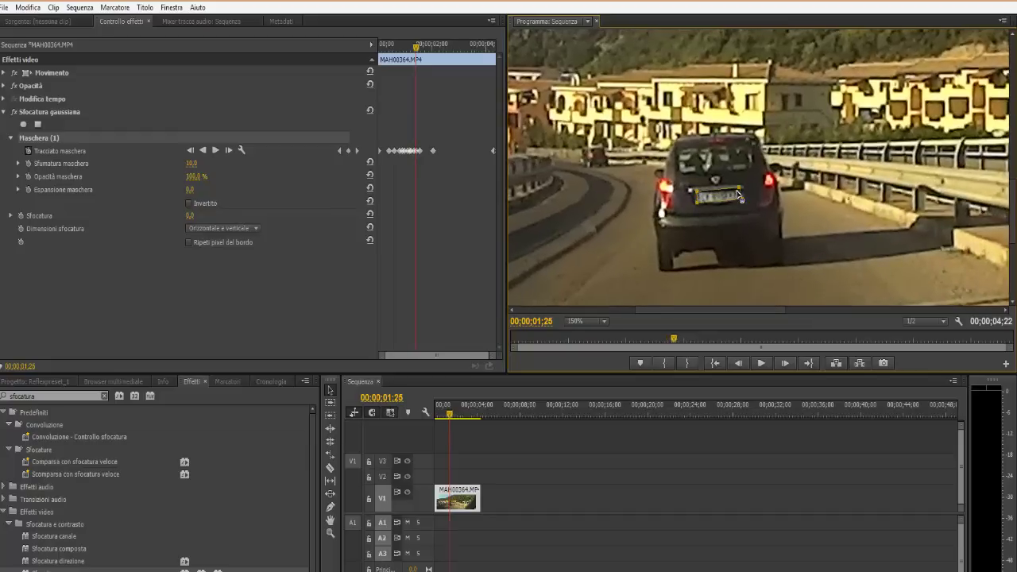
# - Advance further through the clip, moving the mask down to follow the plate
pyautogui.press('Right')
pyautogui.press('Right')
pyautogui.press('Right')
pyautogui.press('Right')
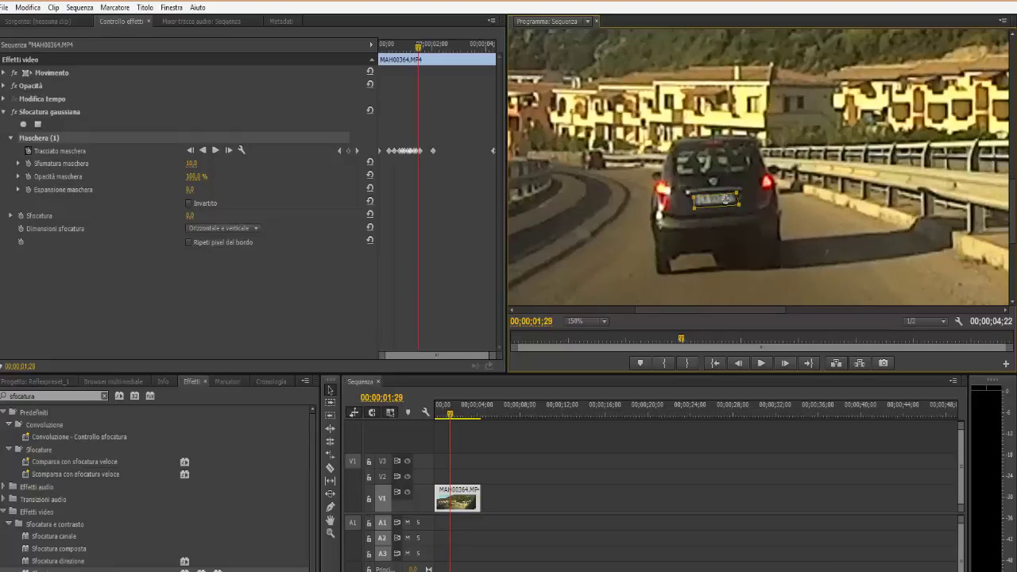
pyautogui.press('Right')
pyautogui.press('Right')
pyautogui.press('Right')
pyautogui.press('Right')
pyautogui.press('Right')
pyautogui.press('Right')
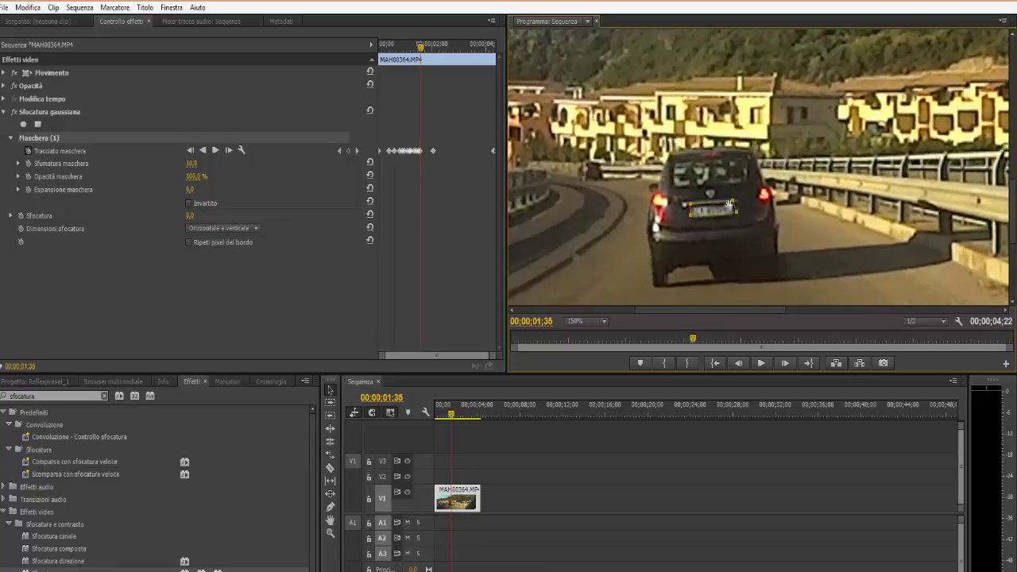
pyautogui.press('Right')
pyautogui.press('Right')
pyautogui.press('Right')
pyautogui.press('Right')
pyautogui.press('Right')
pyautogui.press('Right')
pyautogui.press('Right')
pyautogui.press('Right')
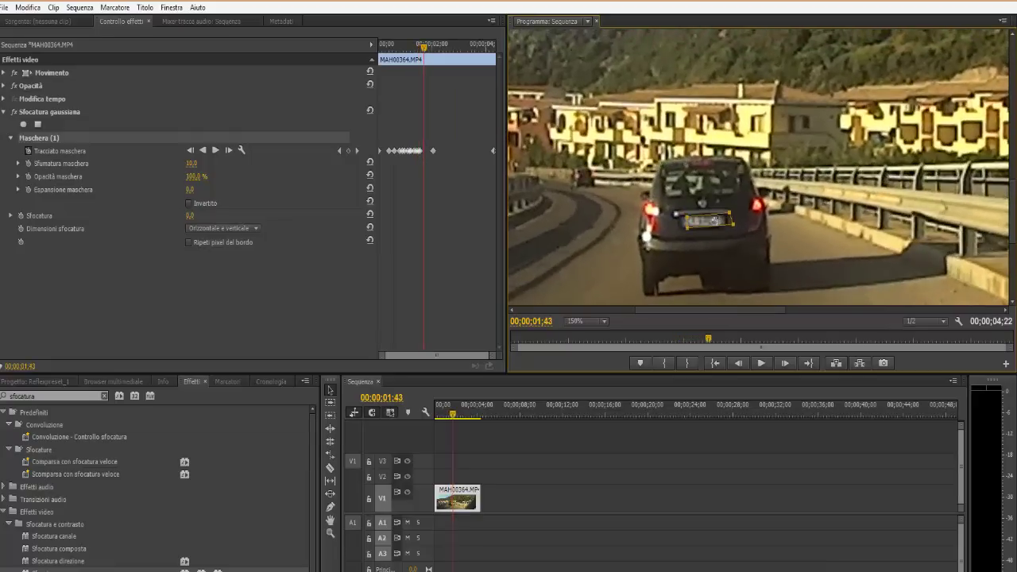
pyautogui.press('Right')
pyautogui.press('Right')
pyautogui.press('Right')
pyautogui.press('Right')
pyautogui.press('Right')
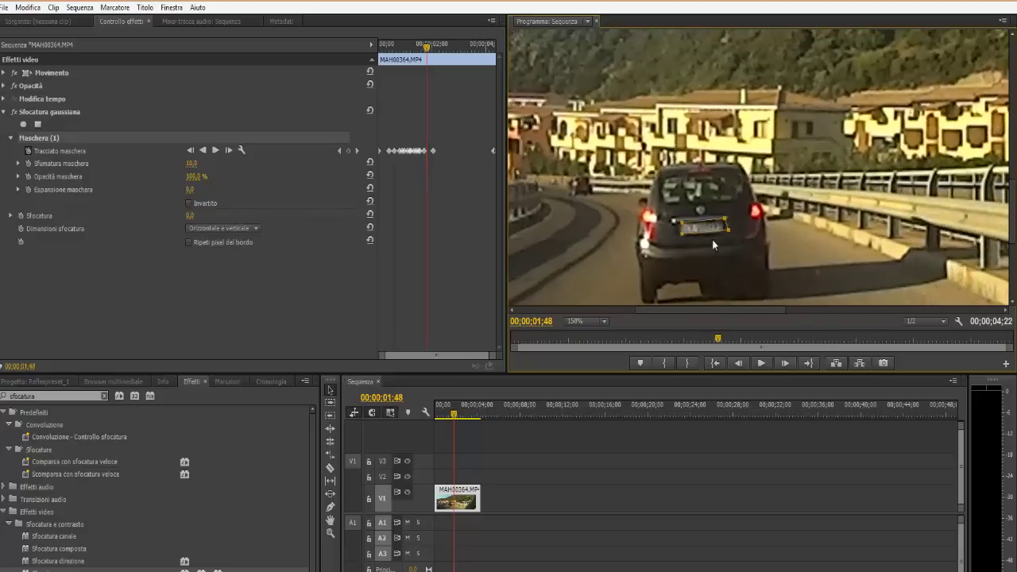
pyautogui.press('Right')
pyautogui.press('Right')
pyautogui.press('Right')
pyautogui.press('Right')
pyautogui.press('Right')
pyautogui.press('Right')
pyautogui.press('Right')
pyautogui.press('Right')
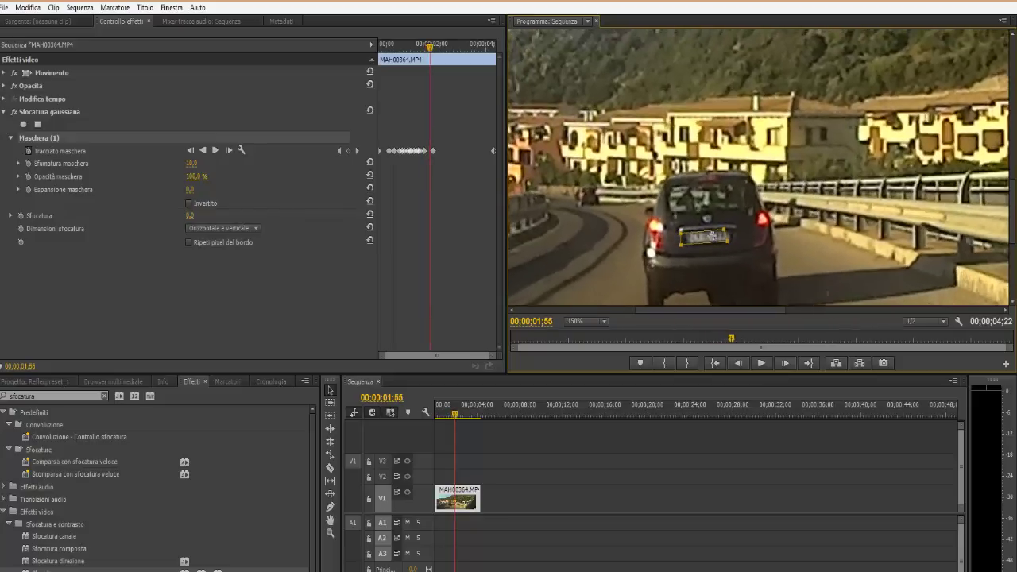
pyautogui.press('Right')
pyautogui.press('Right')
pyautogui.press('Right')
pyautogui.press('Right')
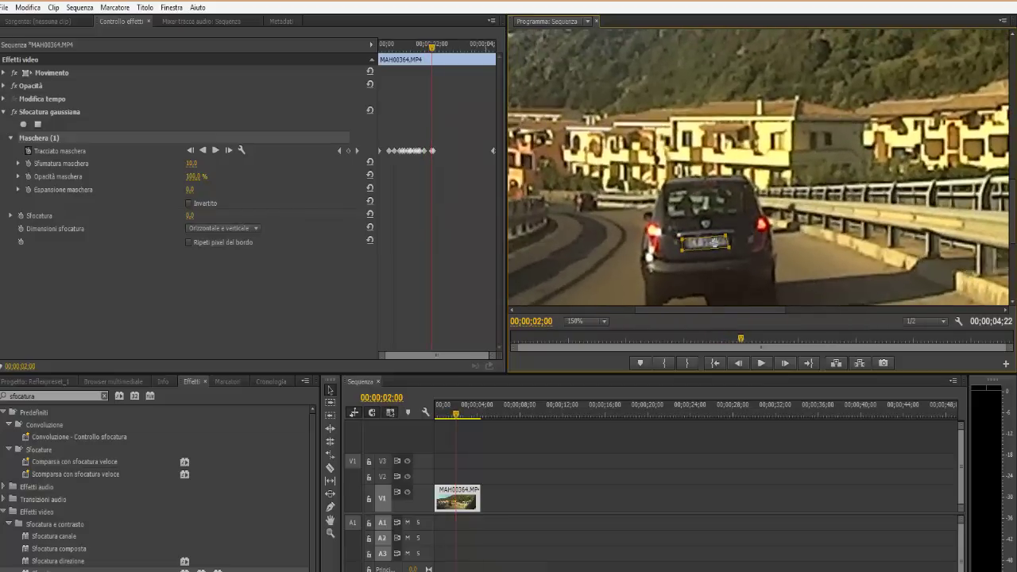
pyautogui.press('Right')
pyautogui.press('Right')
pyautogui.press('Right')
pyautogui.press('Right')
pyautogui.moveTo(710, 249)
pyautogui.mouseDown()
pyautogui.moveTo(690, 204)
pyautogui.moveTo(704, 203)
pyautogui.moveTo(706, 225)
pyautogui.mouseUp()
pyautogui.press('Right')
pyautogui.press('Right')
pyautogui.press('Right')
pyautogui.press('Right')
pyautogui.press('Right')
pyautogui.press('Right')
pyautogui.press('Right')
pyautogui.press('Right')
pyautogui.press('Right')
pyautogui.press('Right')
pyautogui.press('Right')
pyautogui.press('Right')
pyautogui.press('Right')
pyautogui.press('Right')
pyautogui.press('Right')
pyautogui.press('Right')
pyautogui.press('Right')
pyautogui.press('Right')
pyautogui.press('Right')
pyautogui.press('Right')
pyautogui.press('Right')
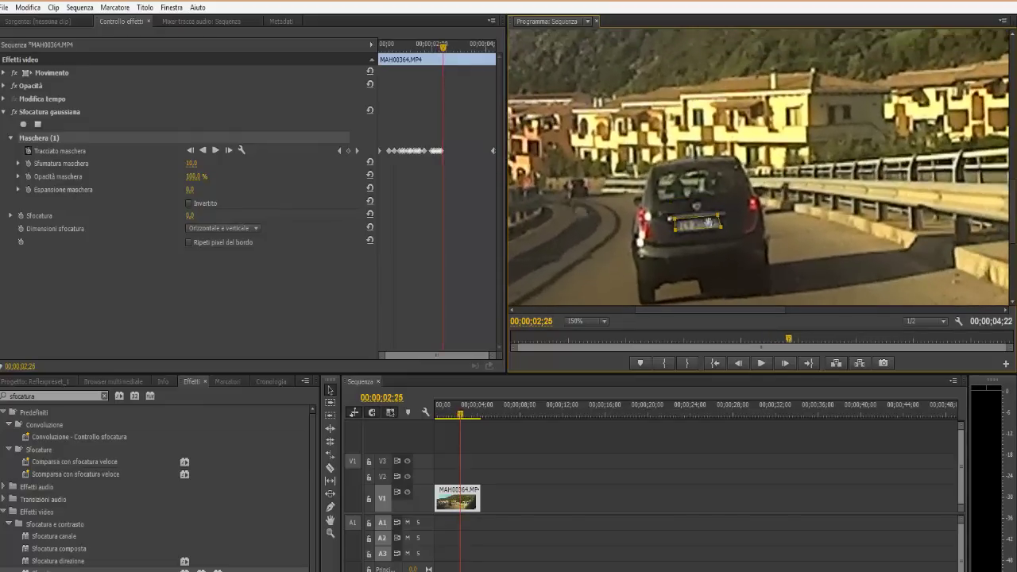
# - Continue frame by frame to about 00:00:04:16, nudging the mask down-right onto the plate
pyautogui.press('Right')
pyautogui.press('Right')
pyautogui.press('Right')
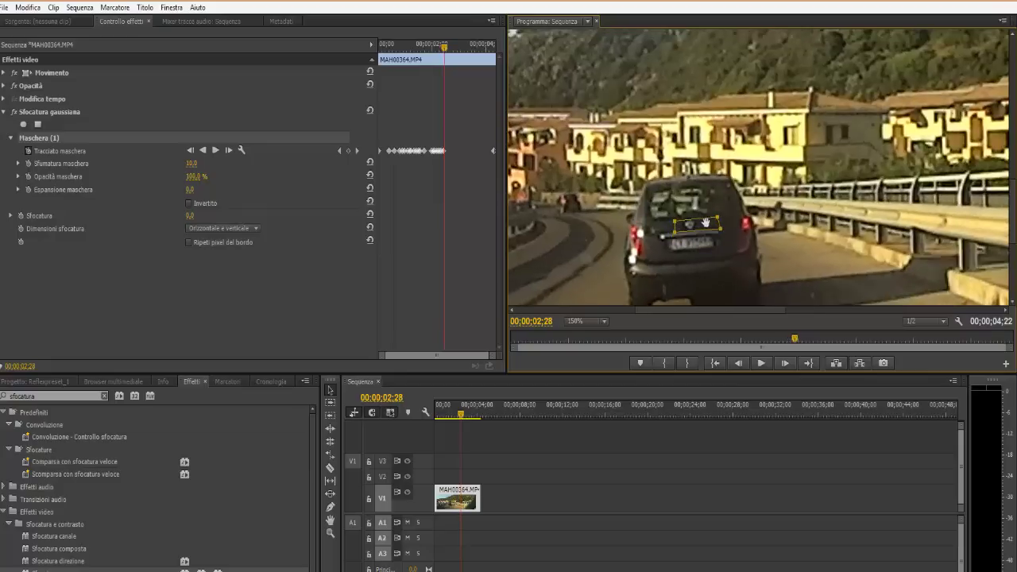
pyautogui.moveTo(706, 225); pyautogui.dragTo(695, 254)
pyautogui.press('Right')
pyautogui.press('Right')
pyautogui.press('Right')
pyautogui.press('Right')
pyautogui.press('Right')
pyautogui.press('Right')
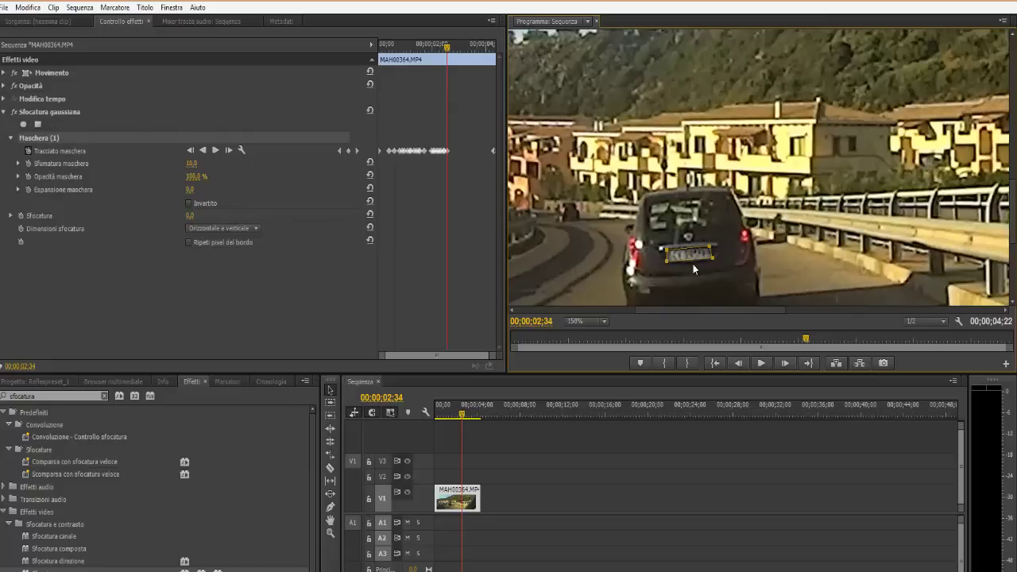
pyautogui.press('Right')
pyautogui.press('Right')
pyautogui.press('Right')
pyautogui.press('Right')
pyautogui.press('Right')
pyautogui.press('Right')
pyautogui.moveTo(696, 254)
pyautogui.mouseDown()
pyautogui.moveTo(674, 208)
pyautogui.moveTo(666, 222)
pyautogui.moveTo(681, 231)
pyautogui.moveTo(669, 264)
pyautogui.moveTo(685, 256)
pyautogui.mouseUp()
pyautogui.press('Right')
pyautogui.press('Right')
pyautogui.press('Right')
pyautogui.press('Right')
pyautogui.press('Right')
pyautogui.press('Right')
pyautogui.press('Right')
pyautogui.press('Right')
pyautogui.press('Right')
pyautogui.press('Right')
pyautogui.press('Right')
pyautogui.press('Right')
pyautogui.press('Right')
pyautogui.press('Right')
pyautogui.press('Right')
pyautogui.press('Right')
pyautogui.press('Right')
pyautogui.press('Right')
pyautogui.press('Right')
pyautogui.press('Right')
pyautogui.press('Right')
pyautogui.press('Right')
pyautogui.press('Right')
pyautogui.press('Right')
pyautogui.press('Right')
pyautogui.press('Right')
pyautogui.press('Right')
pyautogui.press('Right')
pyautogui.press('Right')
pyautogui.press('Right')
pyautogui.press('Right')
pyautogui.press('Right')
pyautogui.press('Right')
pyautogui.press('Right')
pyautogui.press('Right')
pyautogui.press('Right')
pyautogui.press('Right')
pyautogui.press('Right')
pyautogui.press('Right')
pyautogui.press('Right')
pyautogui.press('Right')
pyautogui.press('Right')
pyautogui.press('Right')
pyautogui.press('Right')
pyautogui.press('Right')
pyautogui.press('Right')
pyautogui.press('Right')
pyautogui.press('Right')
pyautogui.press('Right')
pyautogui.press('Right')
pyautogui.press('Right')
pyautogui.press('Right')
pyautogui.press('Right')
pyautogui.press('Right')
pyautogui.press('Right')
pyautogui.press('Right')
pyautogui.press('Right')
pyautogui.press('Right')
pyautogui.press('Right')
pyautogui.press('Right')
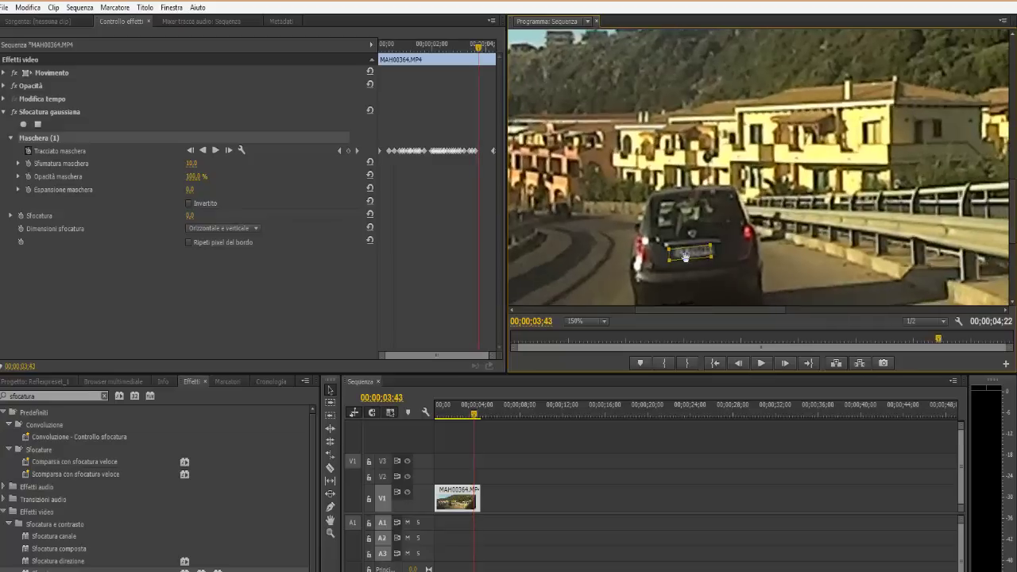
pyautogui.press('Right')
pyautogui.press('Right')
pyautogui.press('Right')
pyautogui.press('Right')
pyautogui.press('Right')
pyautogui.press('Right')
pyautogui.press('Right')
pyautogui.press('Right')
pyautogui.press('Right')
pyautogui.moveTo(698, 255)
pyautogui.mouseDown()
pyautogui.moveTo(705, 271)
pyautogui.moveTo(715, 260)
pyautogui.mouseUp()
pyautogui.press('Right')
pyautogui.press('Right')
pyautogui.press('Right')
pyautogui.press('Right')
pyautogui.press('Right')
pyautogui.press('Right')
pyautogui.press('Right')
pyautogui.press('Right')
pyautogui.press('Right')
pyautogui.press('Right')
pyautogui.press('Right')
pyautogui.press('Right')
pyautogui.press('Right')
pyautogui.press('Right')
pyautogui.press('Right')
pyautogui.press('Right')
pyautogui.press('Right')
pyautogui.press('Right')
pyautogui.press('Right')
pyautogui.press('Right')
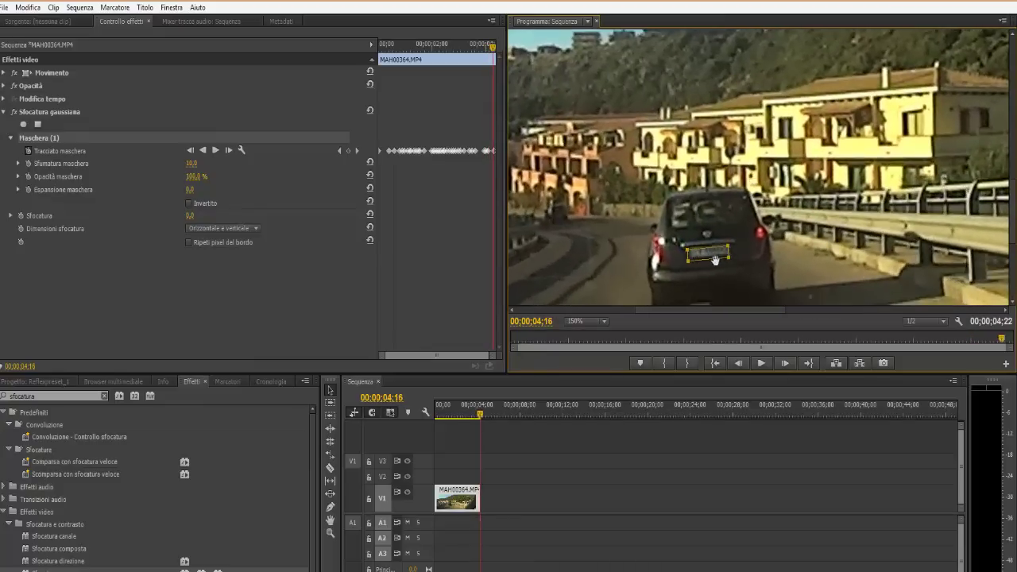
pyautogui.press('Right')
pyautogui.press('Right')
pyautogui.press('Right')
# - Play the sequence from the start to check tracking, then increase the Sfocatura amount
pyautogui.press('Home')
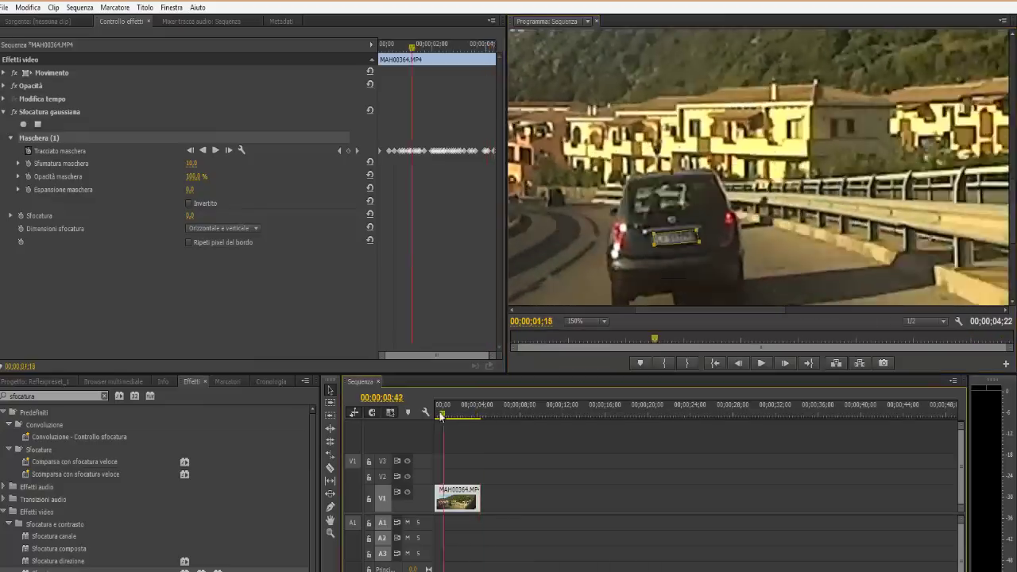
pyautogui.click(760, 364)
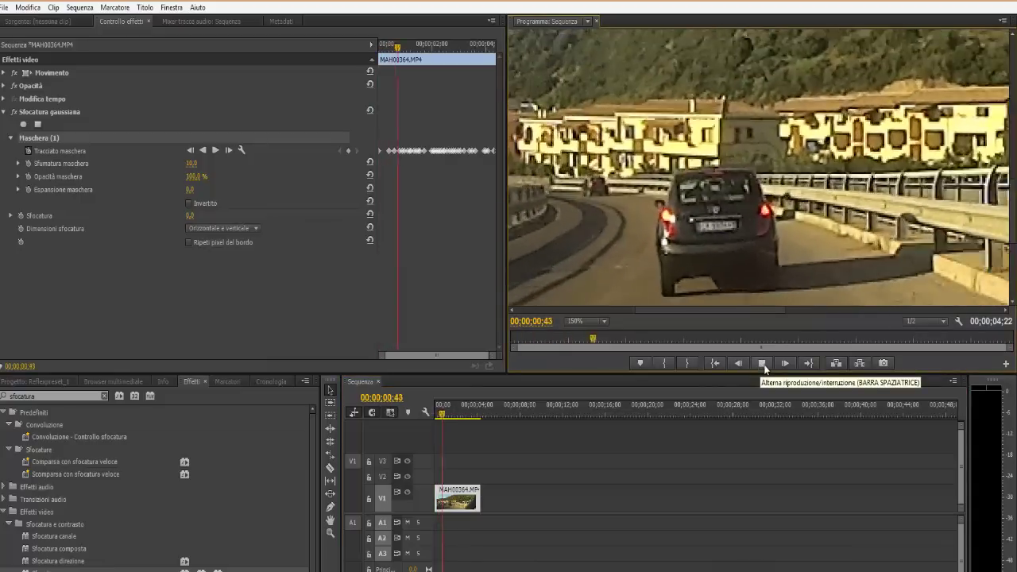
pyautogui.click(763, 364)
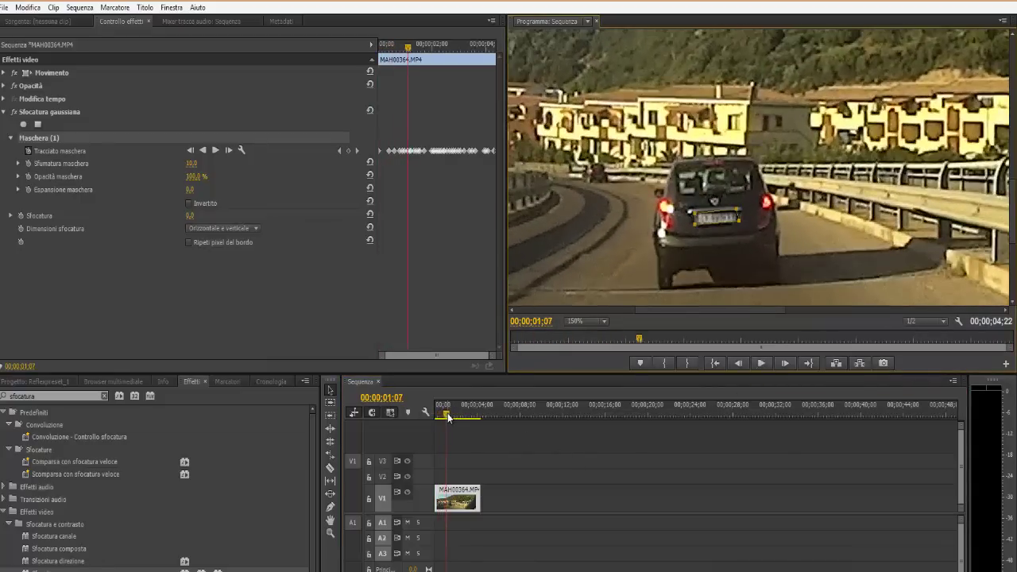
pyautogui.moveTo(448, 417); pyautogui.dragTo(451, 415)
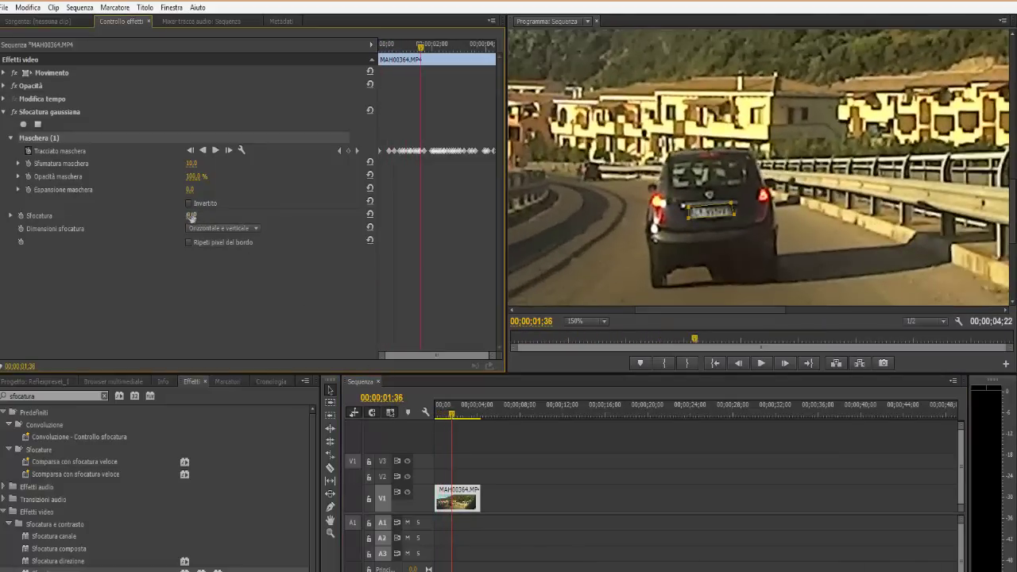
pyautogui.moveTo(189, 216); pyautogui.dragTo(204, 219)
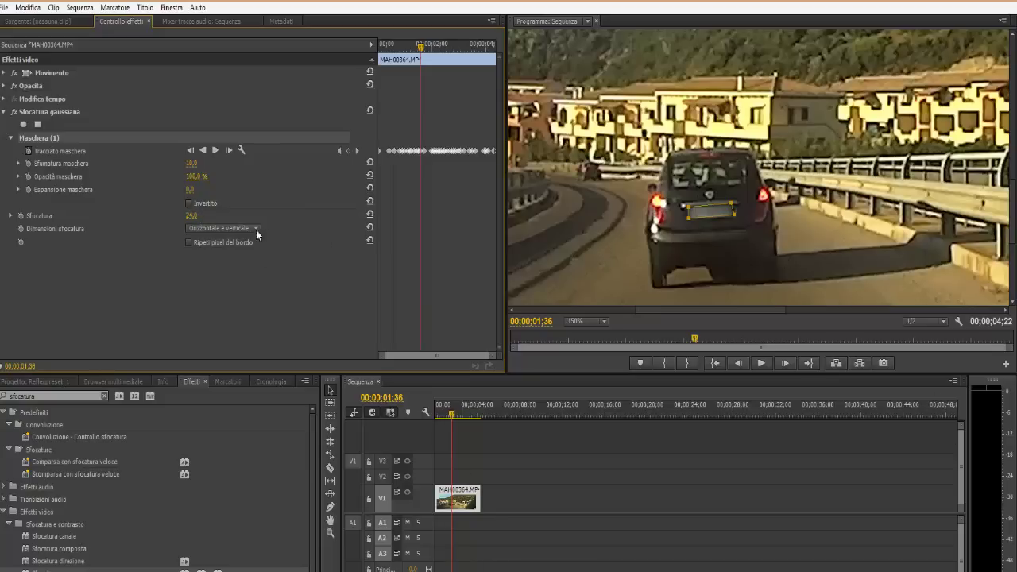
# - Replay the clip to preview the blur and raise Sfocatura to 40
pyautogui.moveTo(453, 416); pyautogui.dragTo(435, 414)
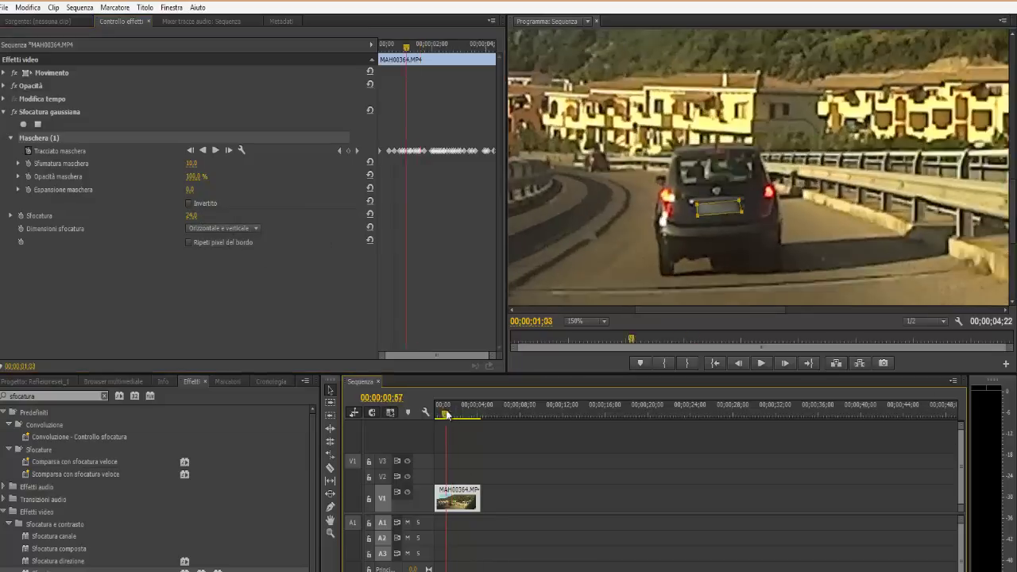
pyautogui.click(766, 365)
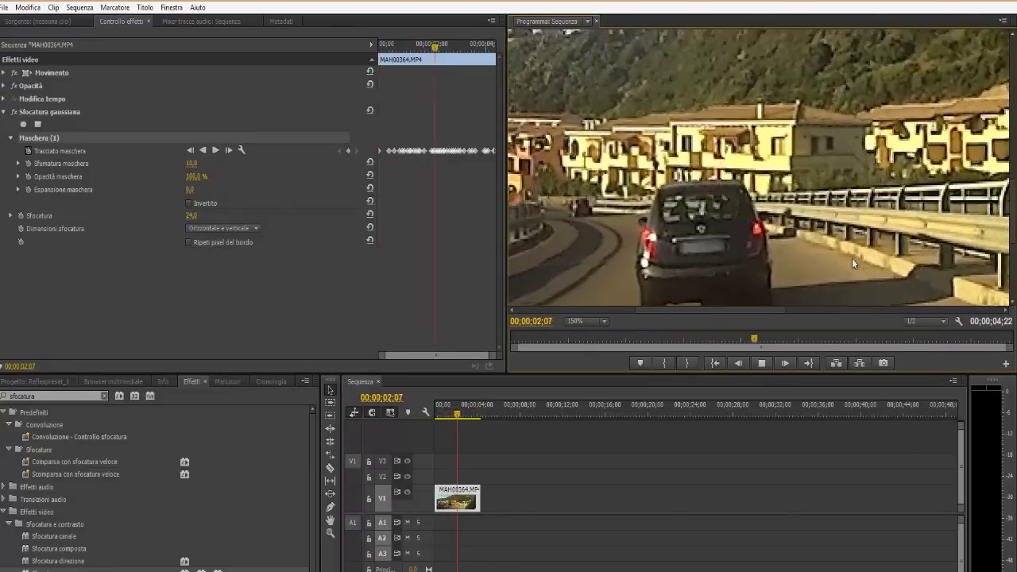
pyautogui.click(739, 363)
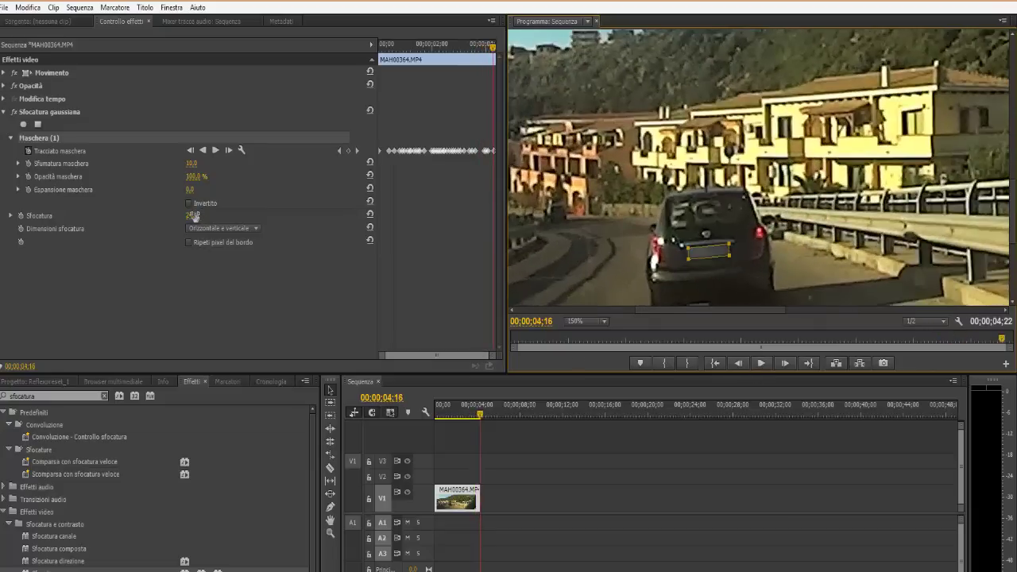
pyautogui.moveTo(195, 216); pyautogui.dragTo(204, 217)
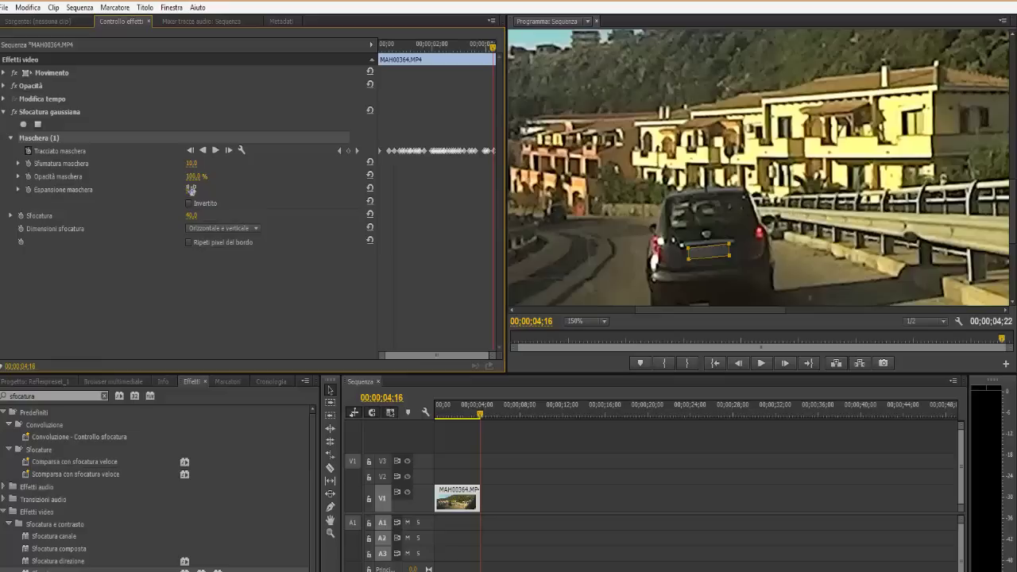
# - Increase Espansione maschera to 26, previewing the blurred plate from the sequence start
pyautogui.moveTo(196, 191)
pyautogui.mouseDown()
pyautogui.moveTo(236, 202)
pyautogui.moveTo(209, 205)
pyautogui.mouseUp()
pyautogui.moveTo(484, 407); pyautogui.dragTo(412, 408)
pyautogui.click(760, 364)
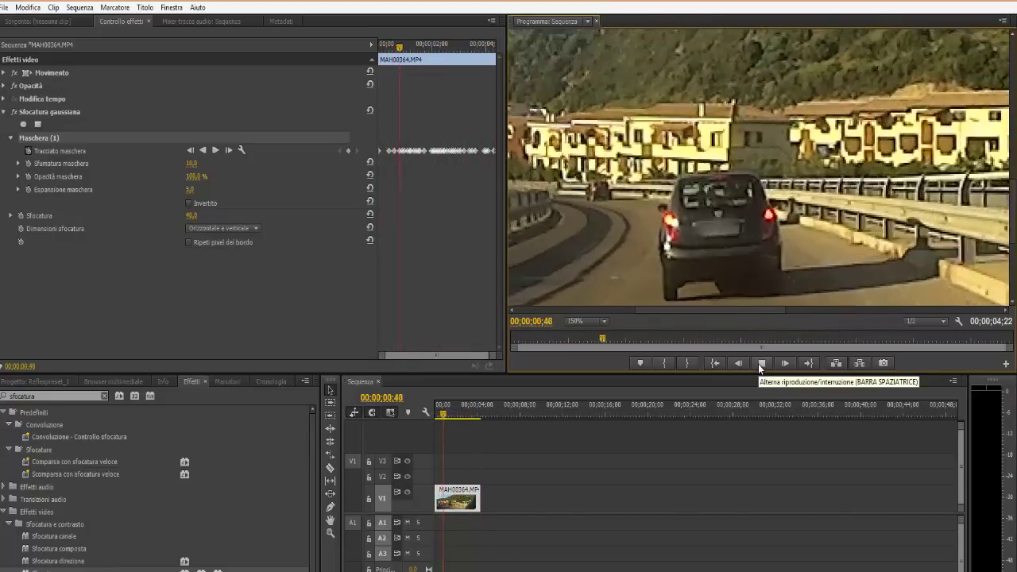
pyautogui.click(761, 363)
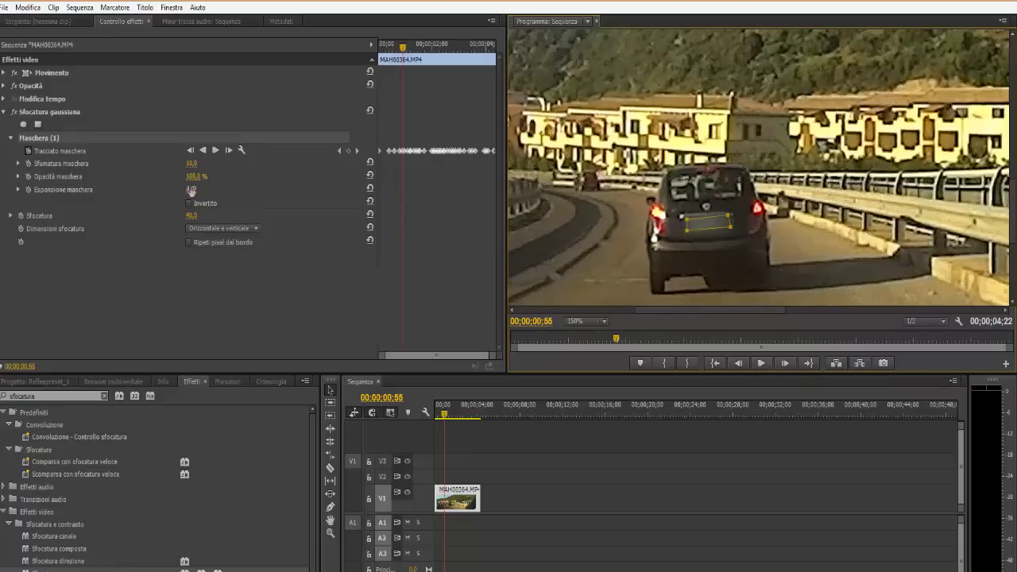
pyautogui.moveTo(190, 191); pyautogui.dragTo(207, 193)
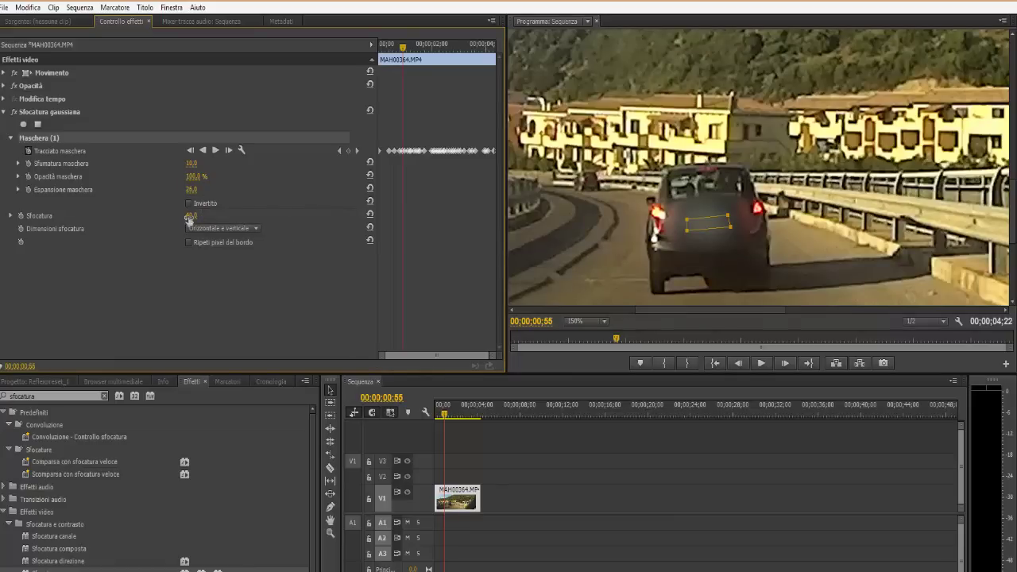
# - Play from the start, lower Espansione maschera to 7, and move to an early frame
pyautogui.click(438, 415)
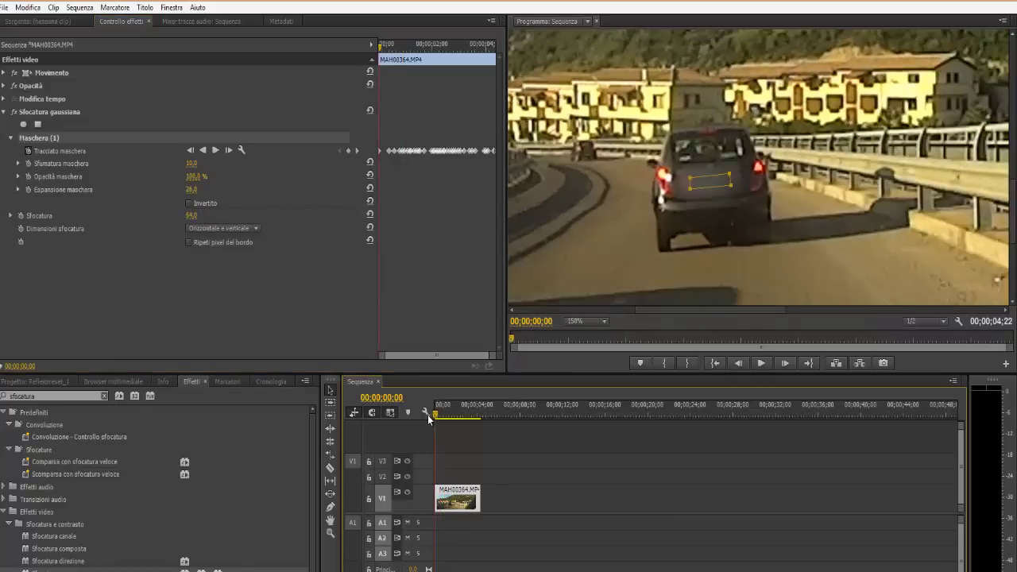
pyautogui.click(761, 363)
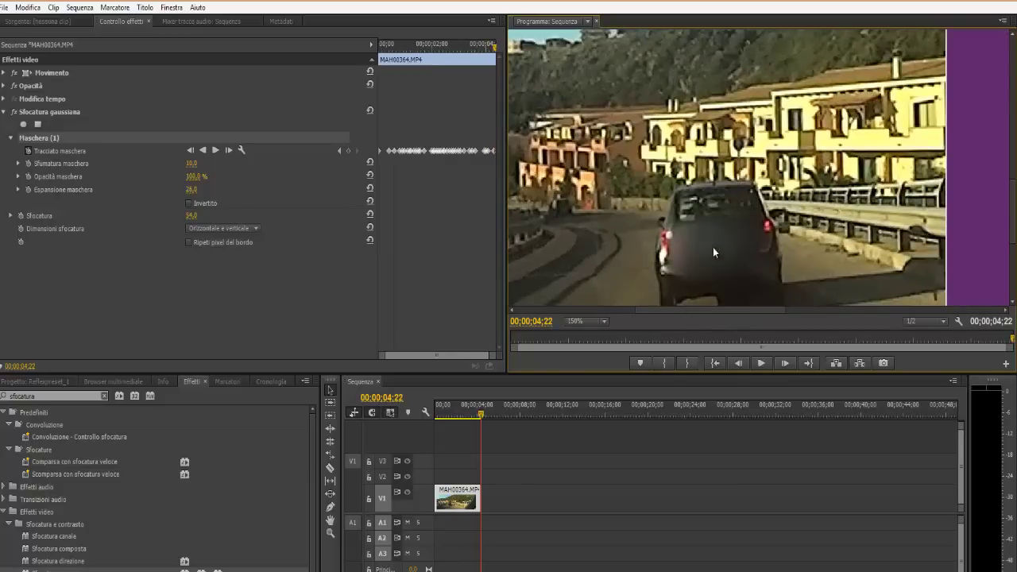
pyautogui.moveTo(203, 191); pyautogui.dragTo(186, 193)
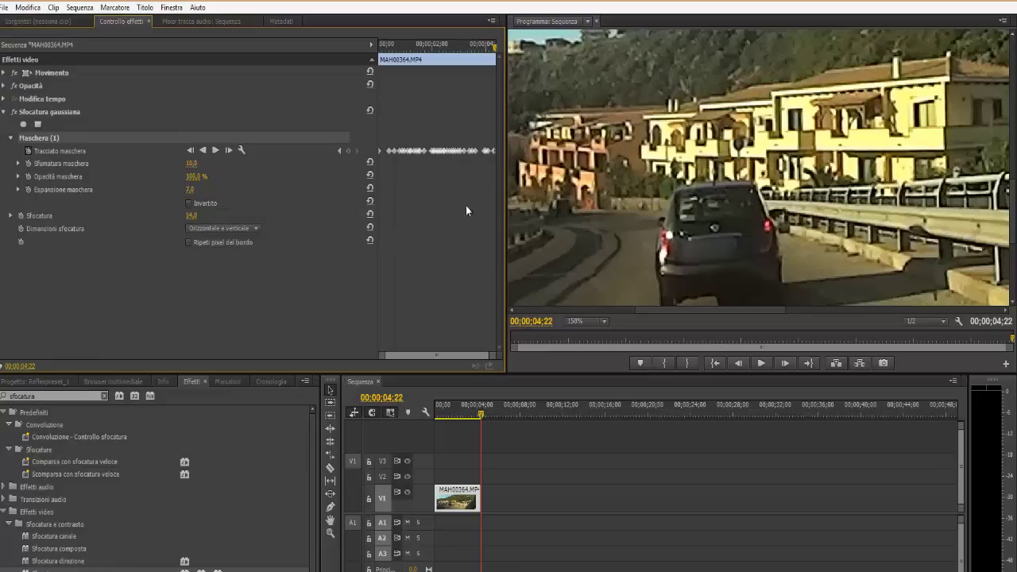
pyautogui.moveTo(486, 417); pyautogui.dragTo(447, 419)
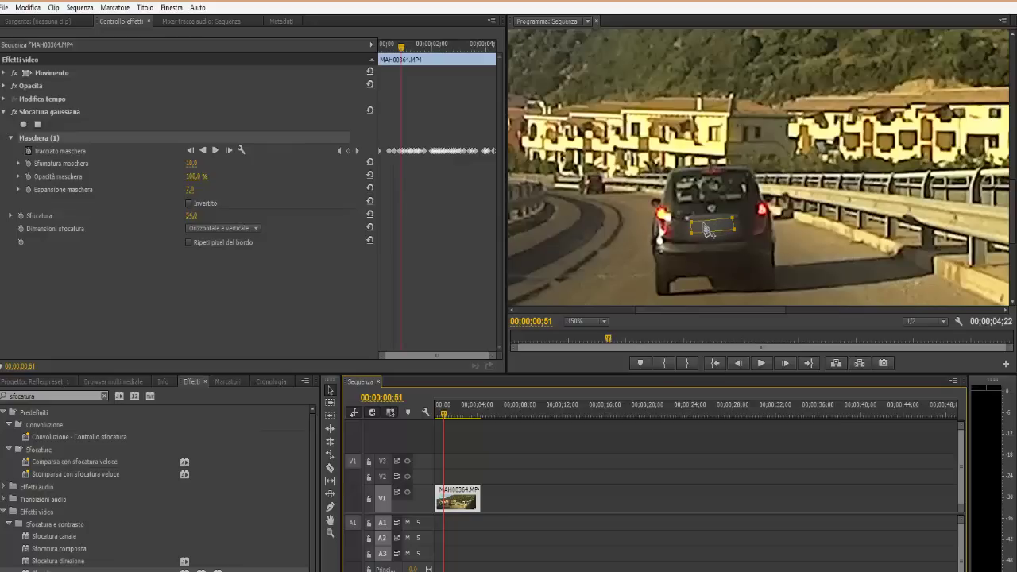
# - At 00;00;00;51, reshape the mask into a tight rectangle around the licence plate
pyautogui.moveTo(707, 230); pyautogui.dragTo(716, 232)
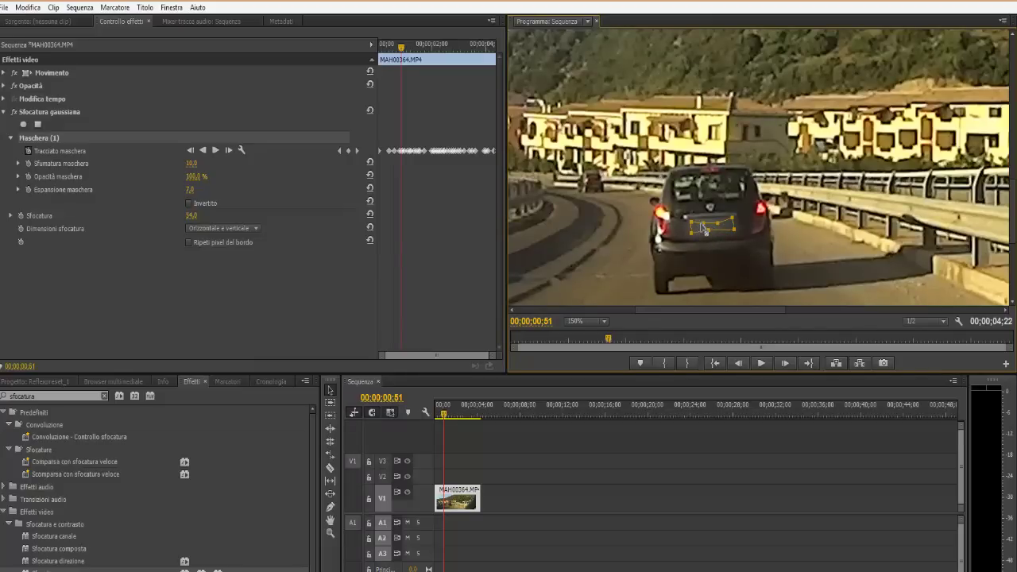
pyautogui.moveTo(704, 228); pyautogui.dragTo(705, 195)
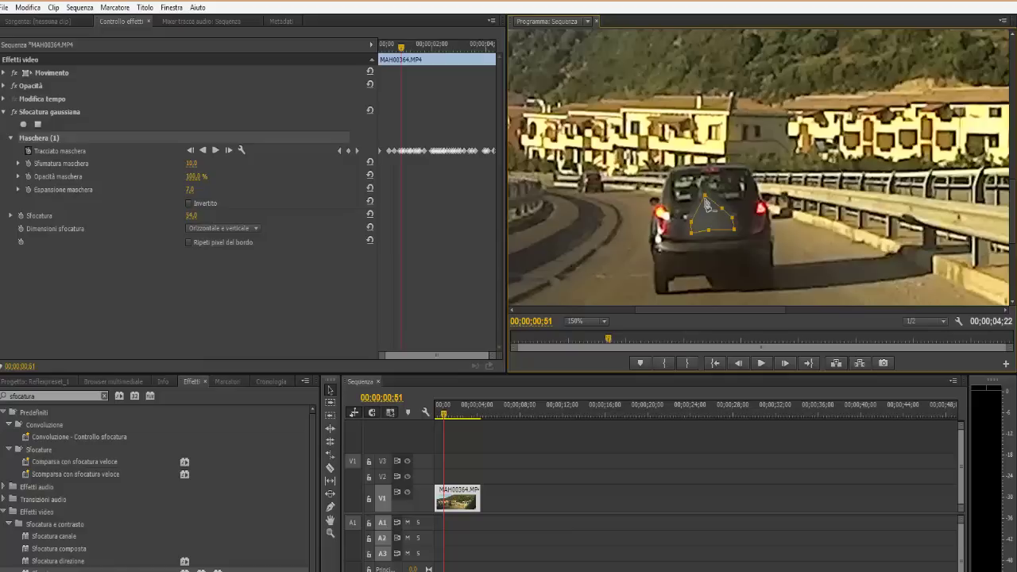
pyautogui.moveTo(705, 199); pyautogui.dragTo(735, 225)
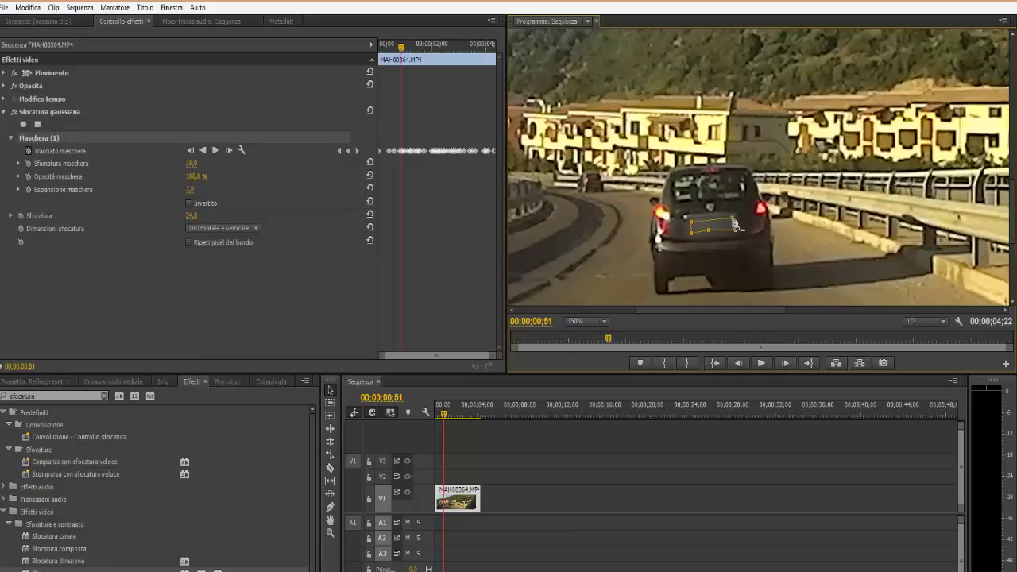
pyautogui.moveTo(708, 230); pyautogui.dragTo(733, 229)
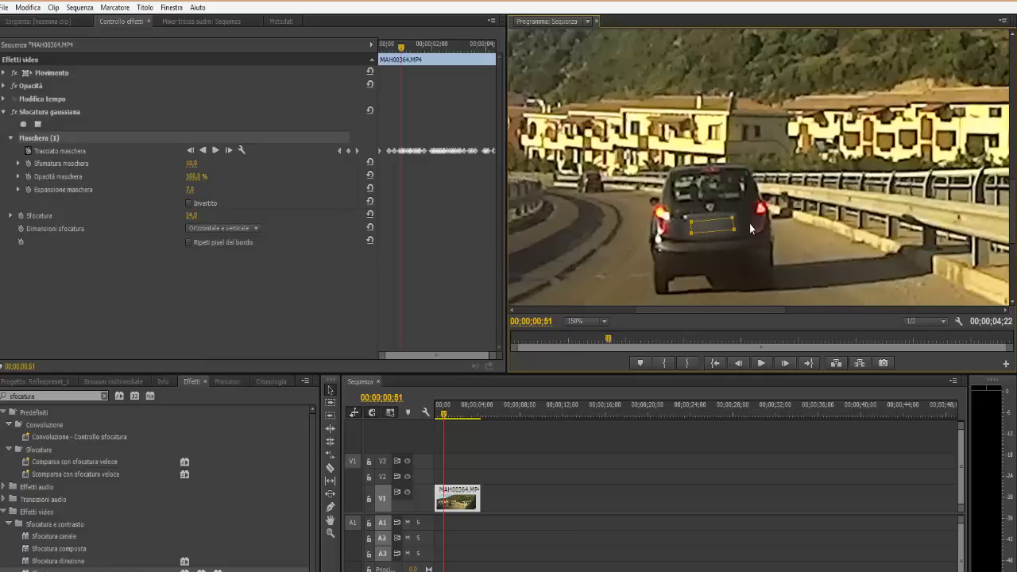